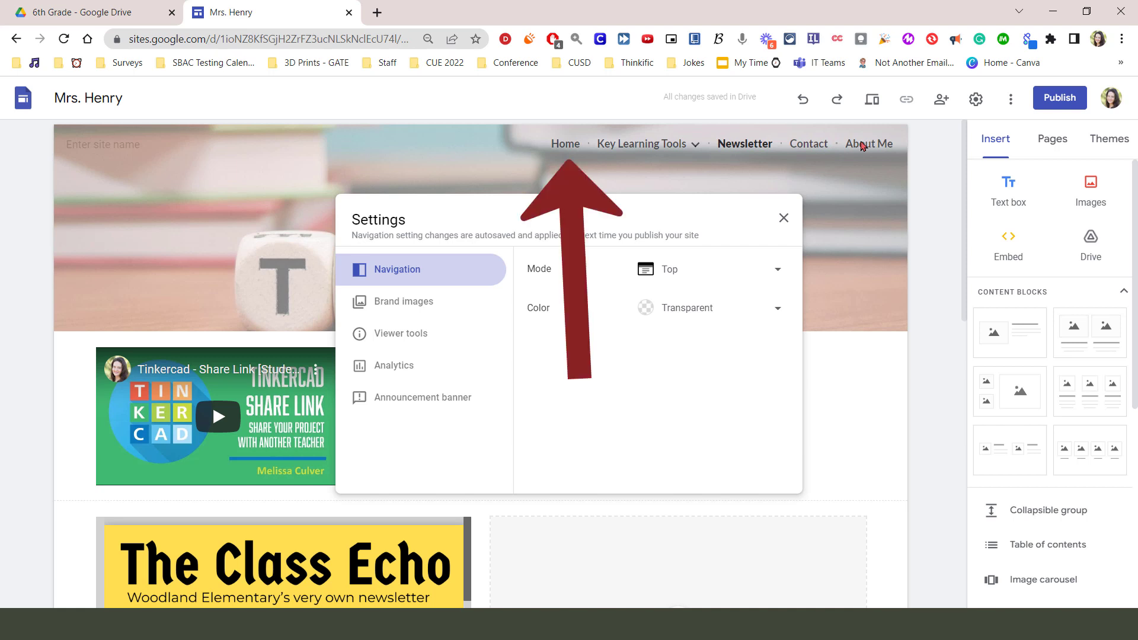
Set the site's navigation mode to Side and preview the side navigation menu
left_click(777, 274)
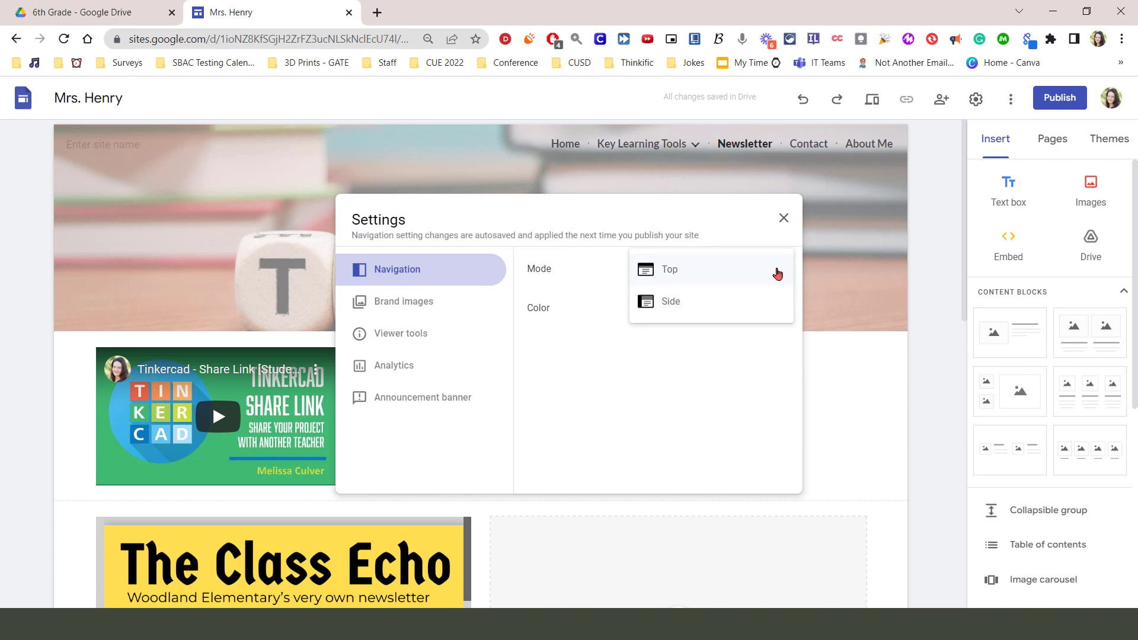
left_click(691, 307)
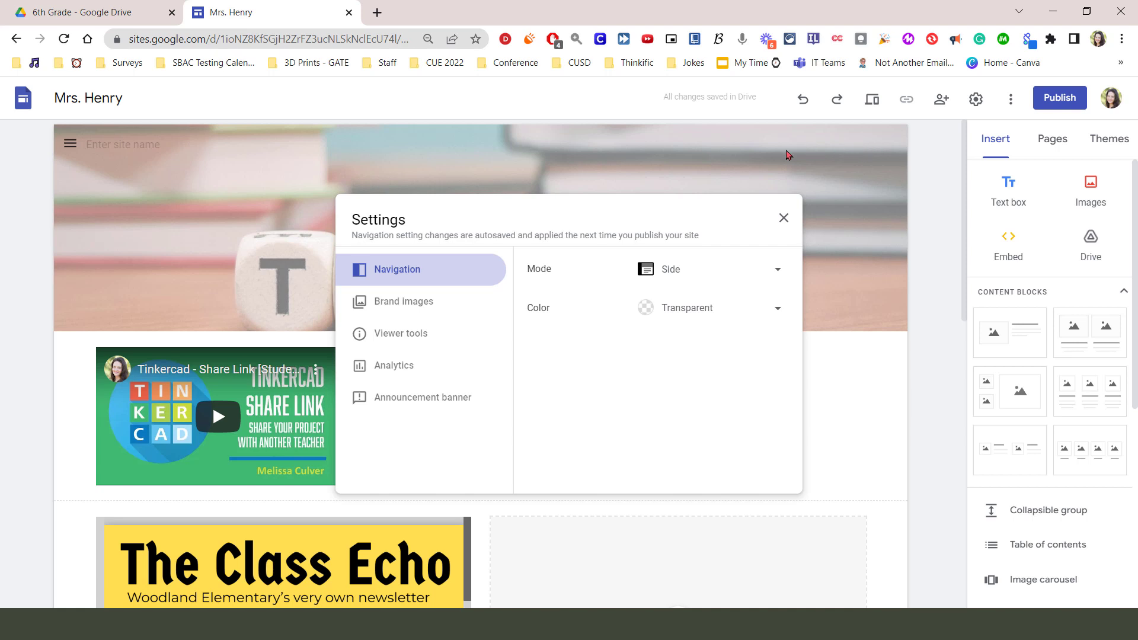
left_click(70, 148)
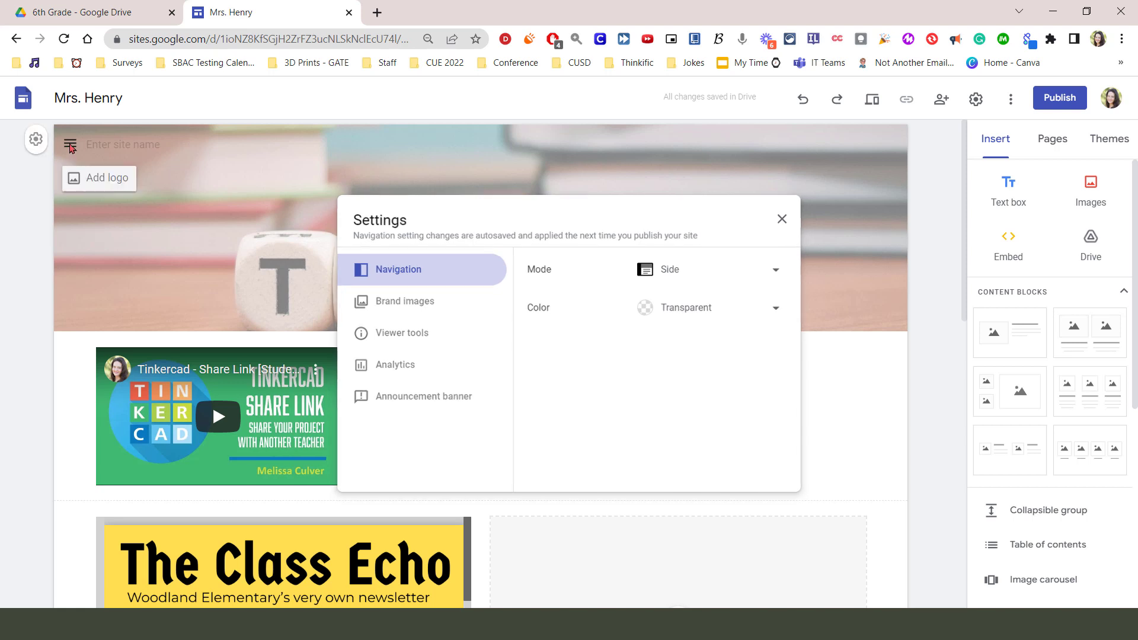
left_click(70, 144)
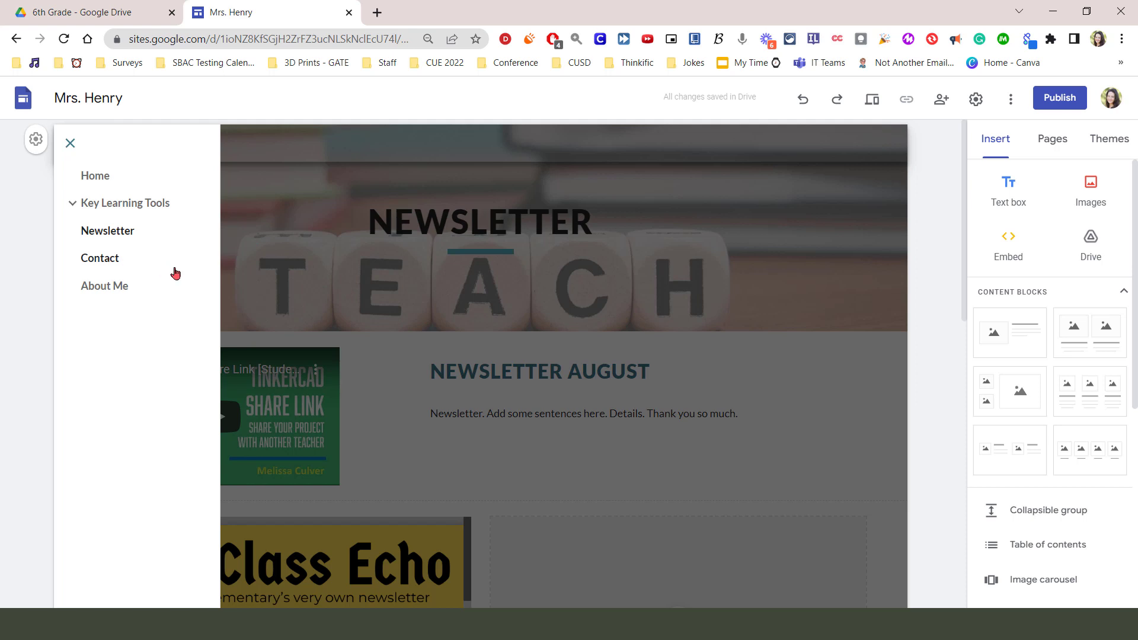
left_click(273, 199)
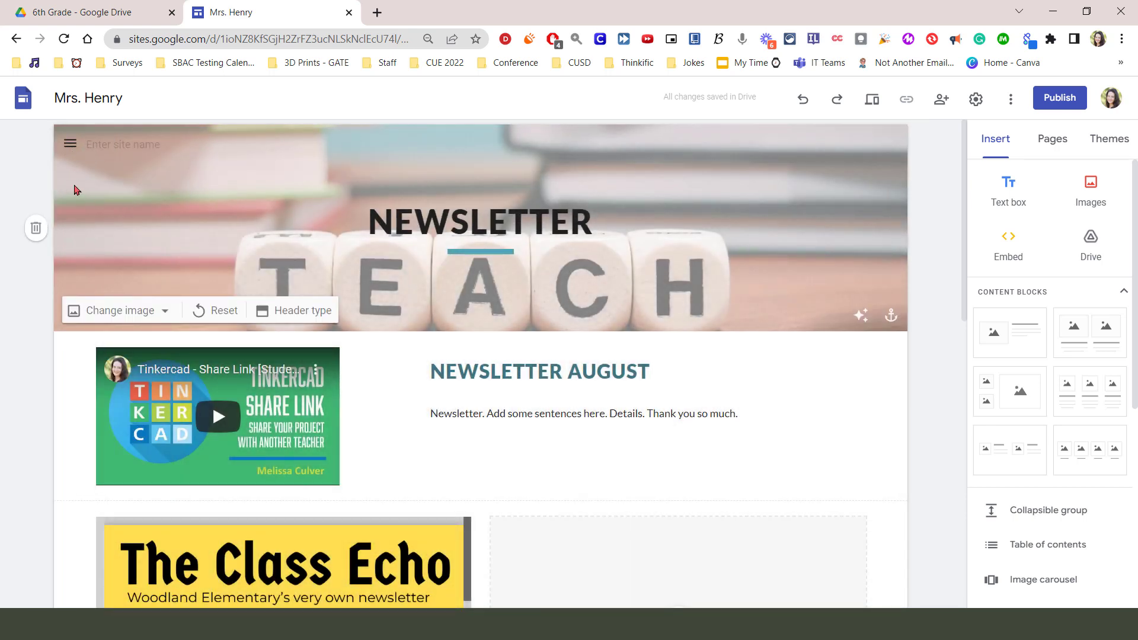
Reopen the navigation settings and set the navigation mode to Top
mouse_move(36, 140)
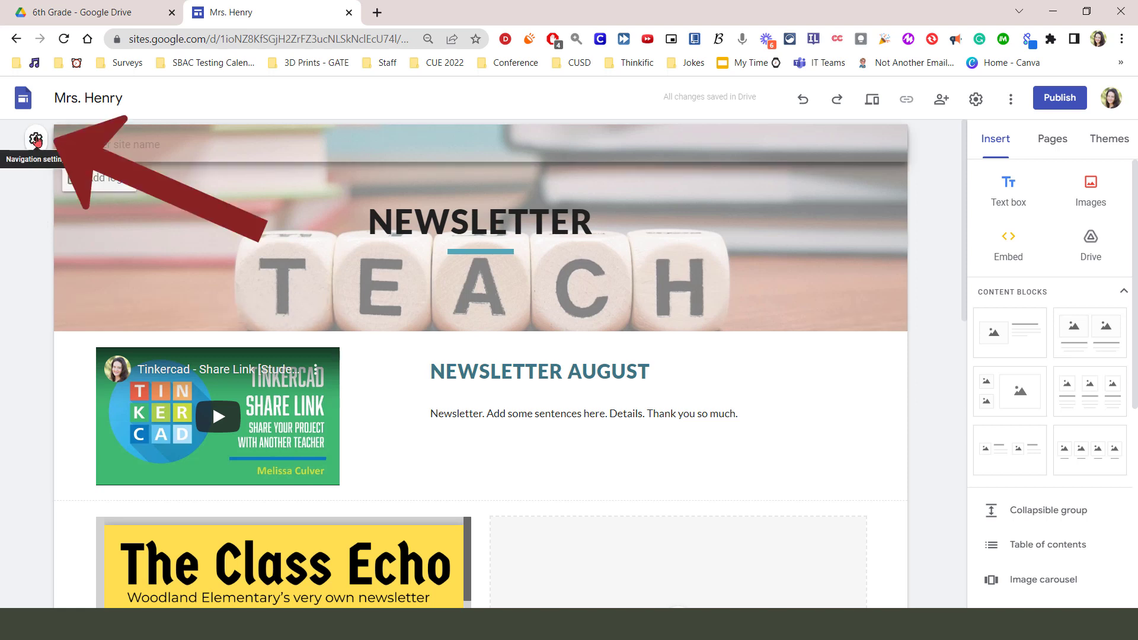
left_click(35, 140)
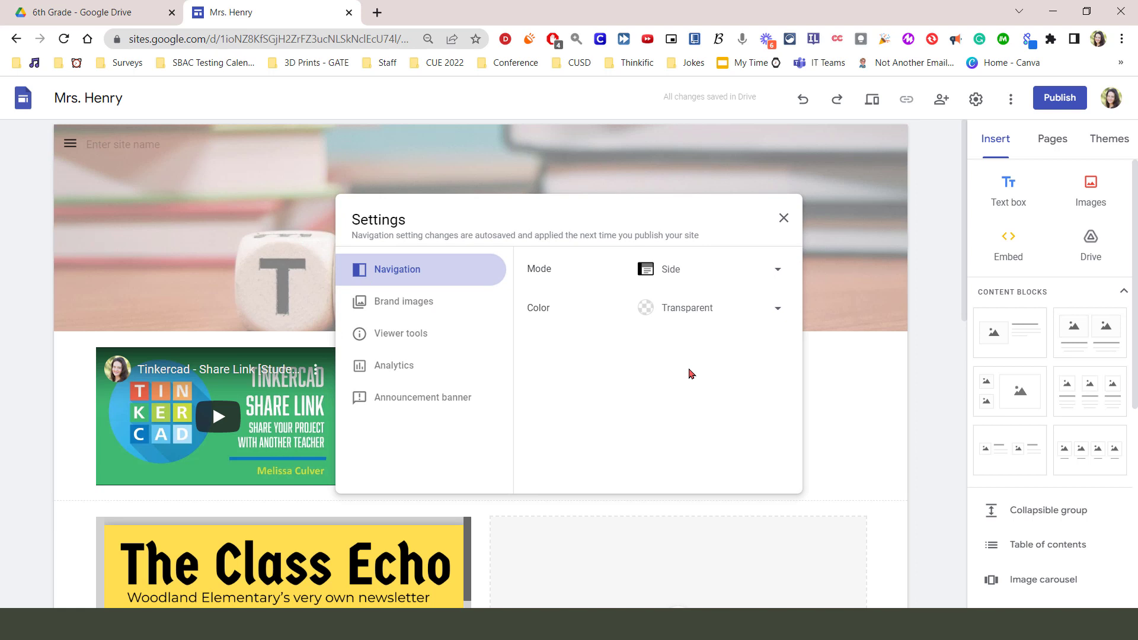
left_click(777, 271)
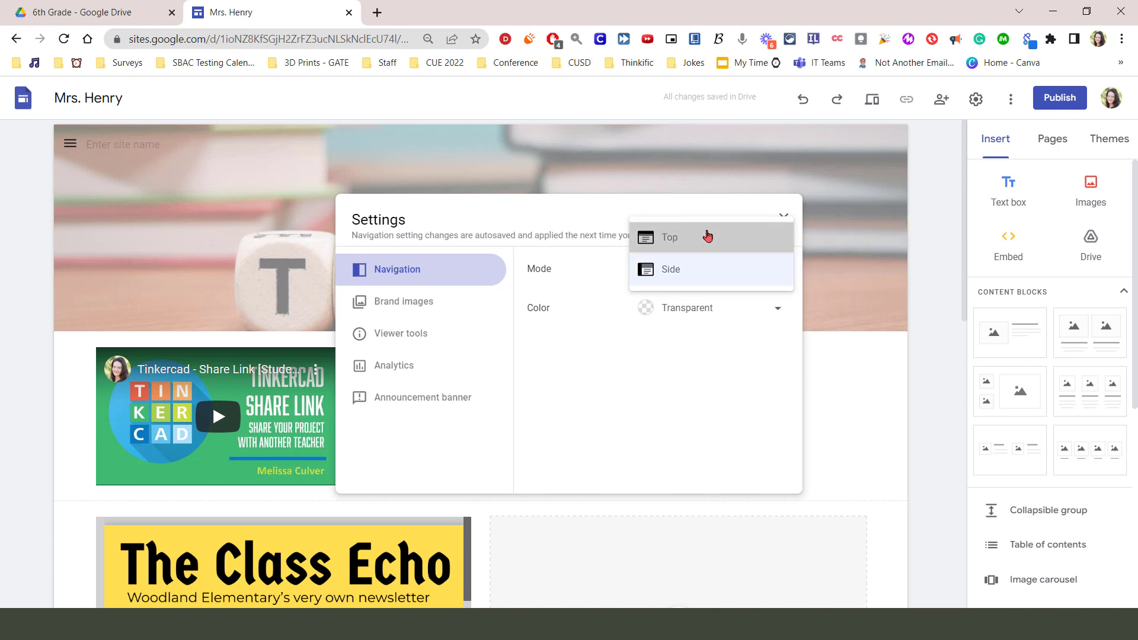
left_click(692, 236)
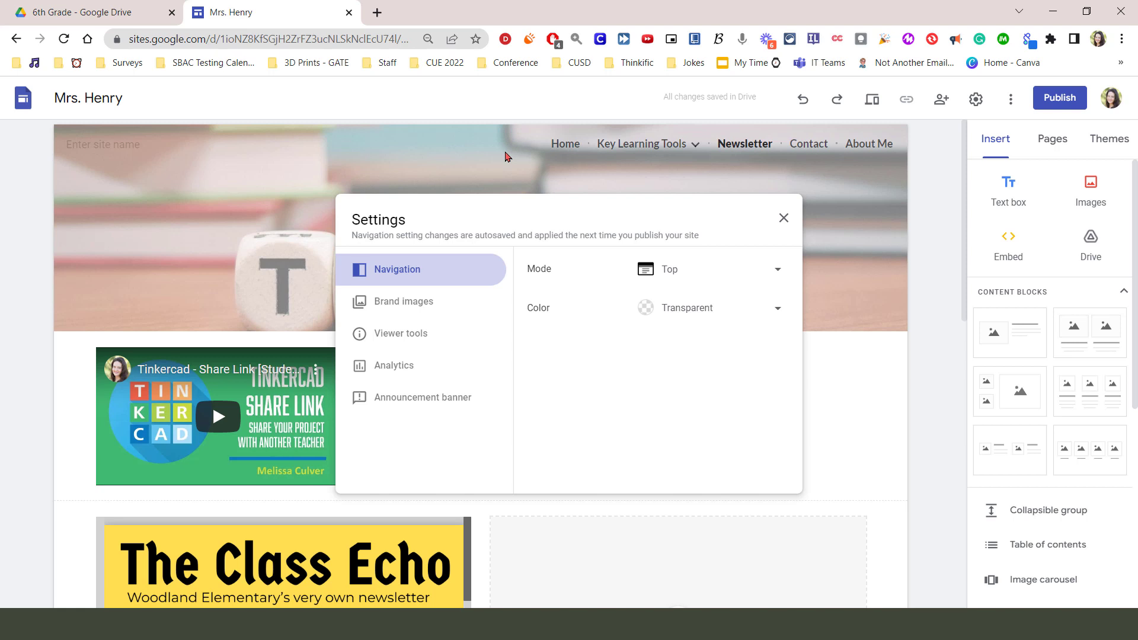
Try the White and Black colors for the navigation bar, then restore it to Transparent
left_click(762, 321)
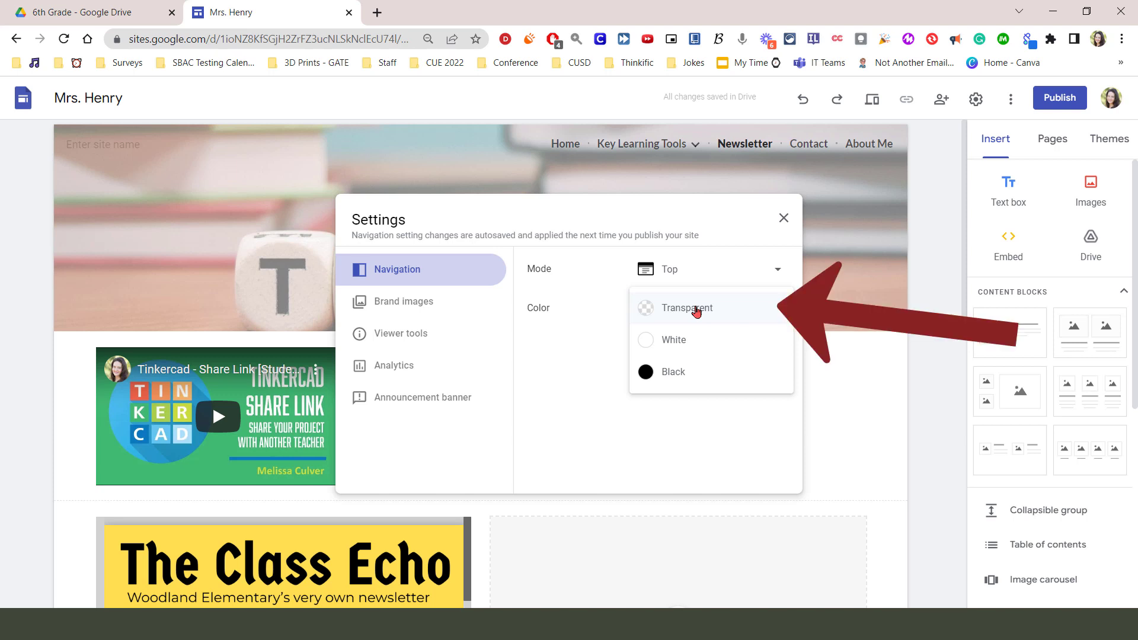
left_click(717, 348)
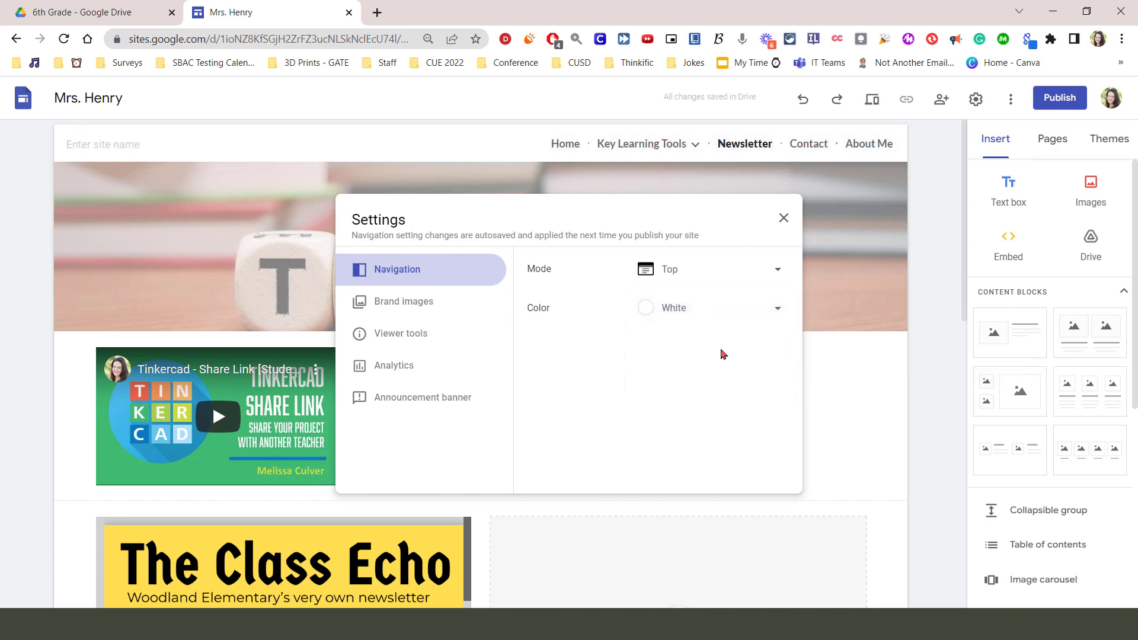
left_click(776, 308)
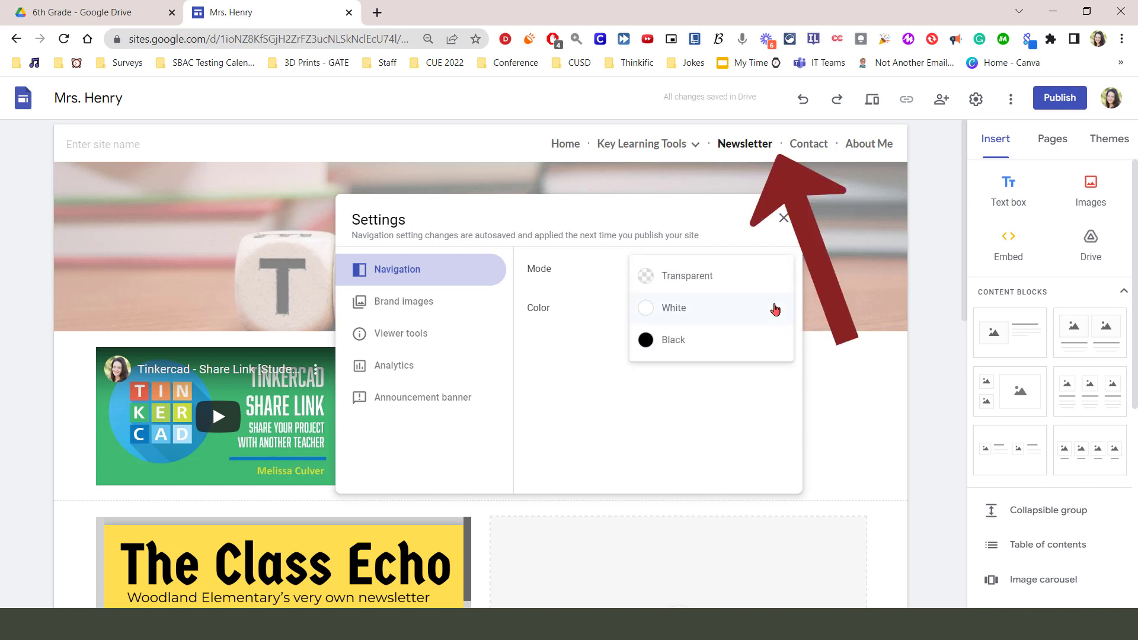
left_click(677, 342)
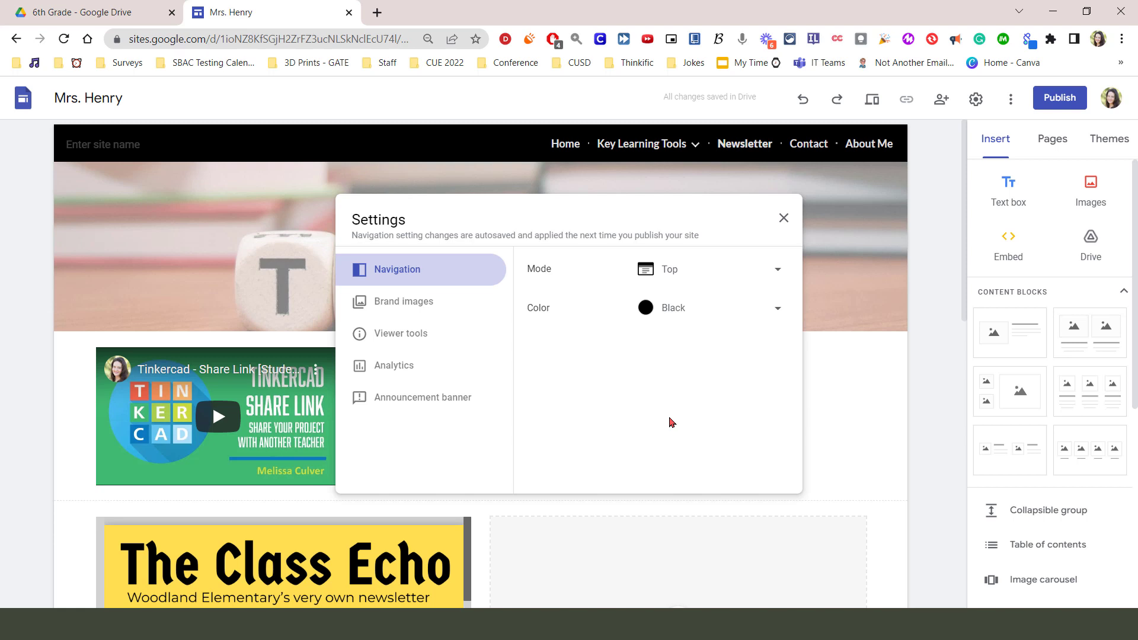
left_click(699, 309)
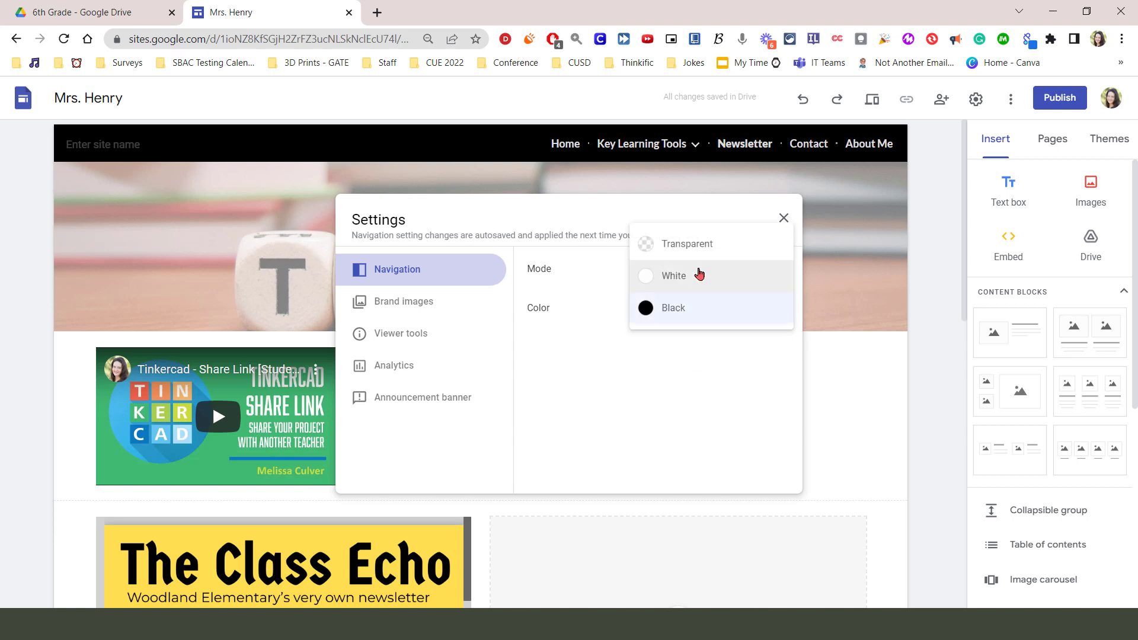
left_click(687, 243)
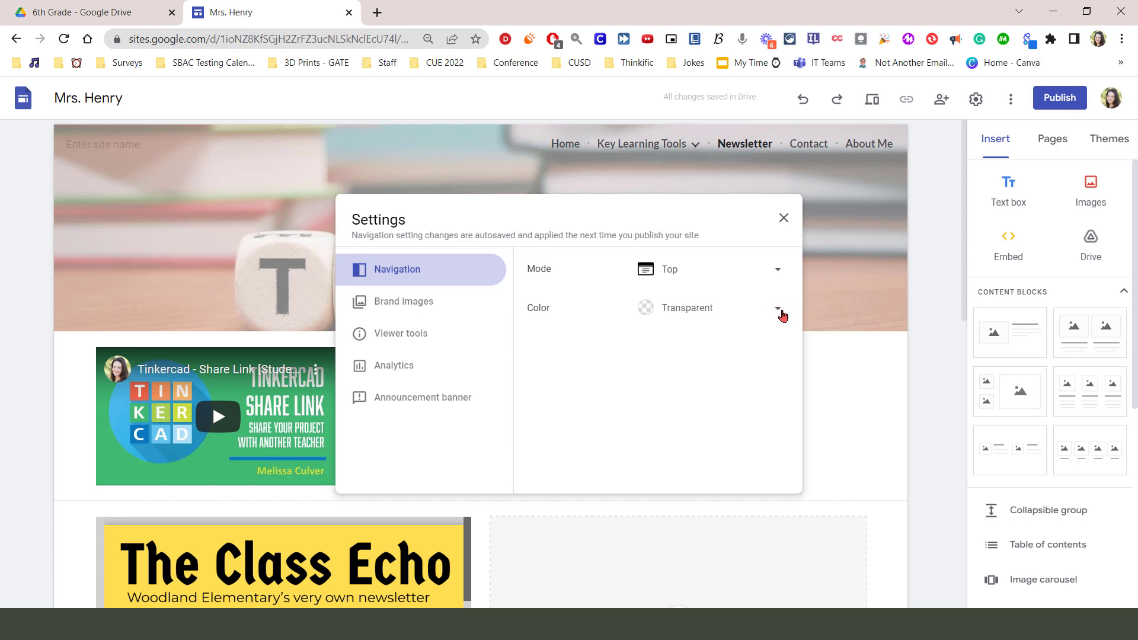
Review the brand images, viewer tools, analytics and announcement banner settings, and close the site settings
left_click(422, 309)
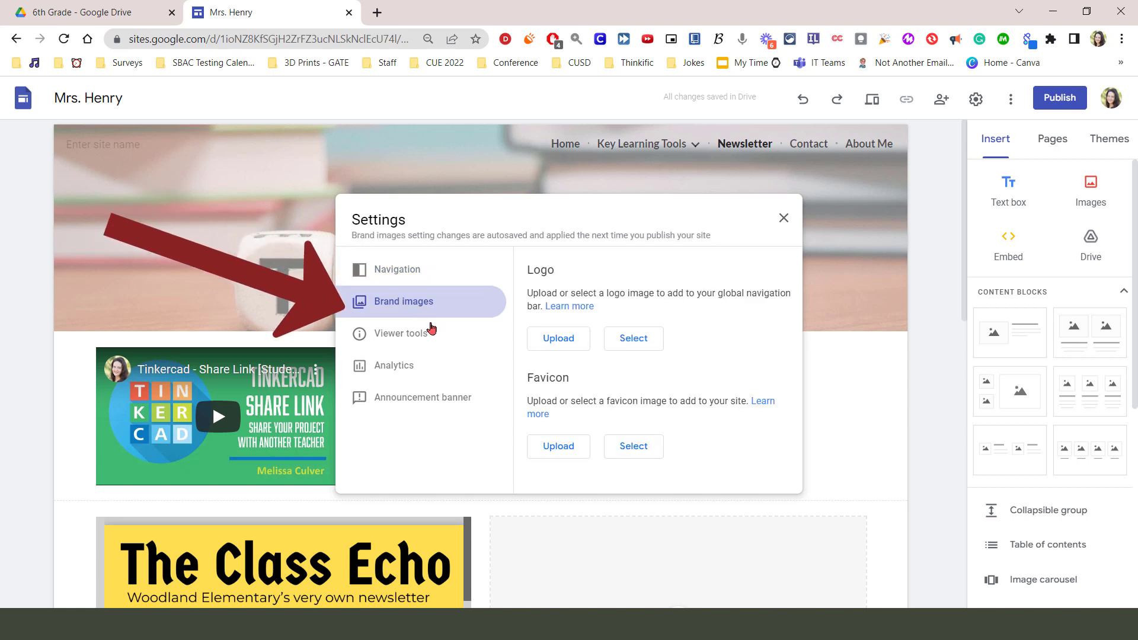
left_click(443, 338)
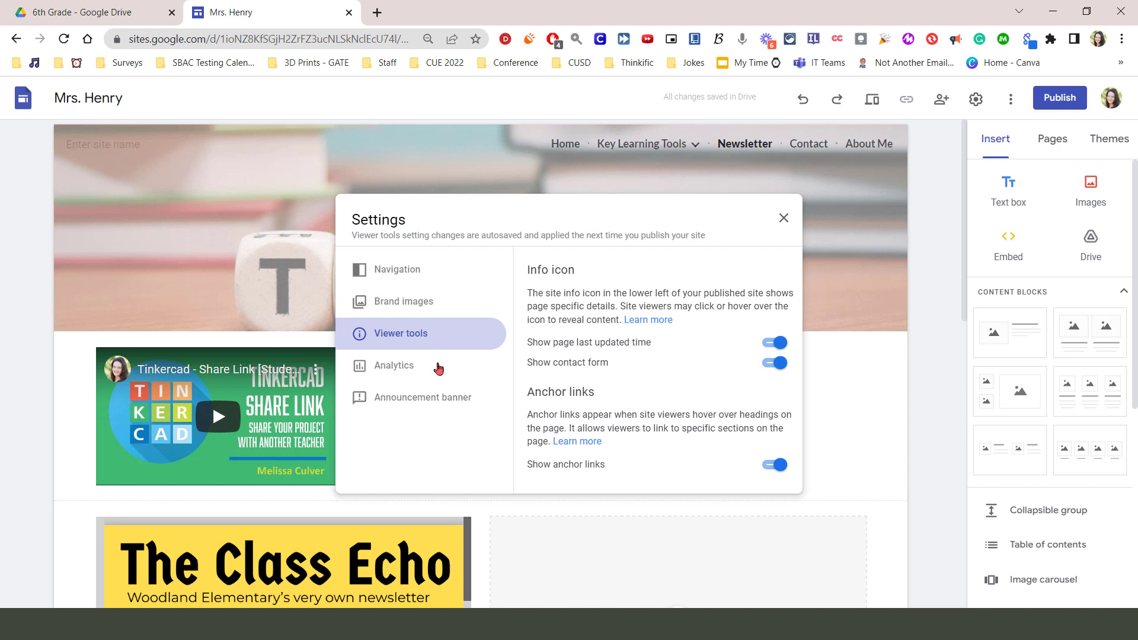
left_click(439, 367)
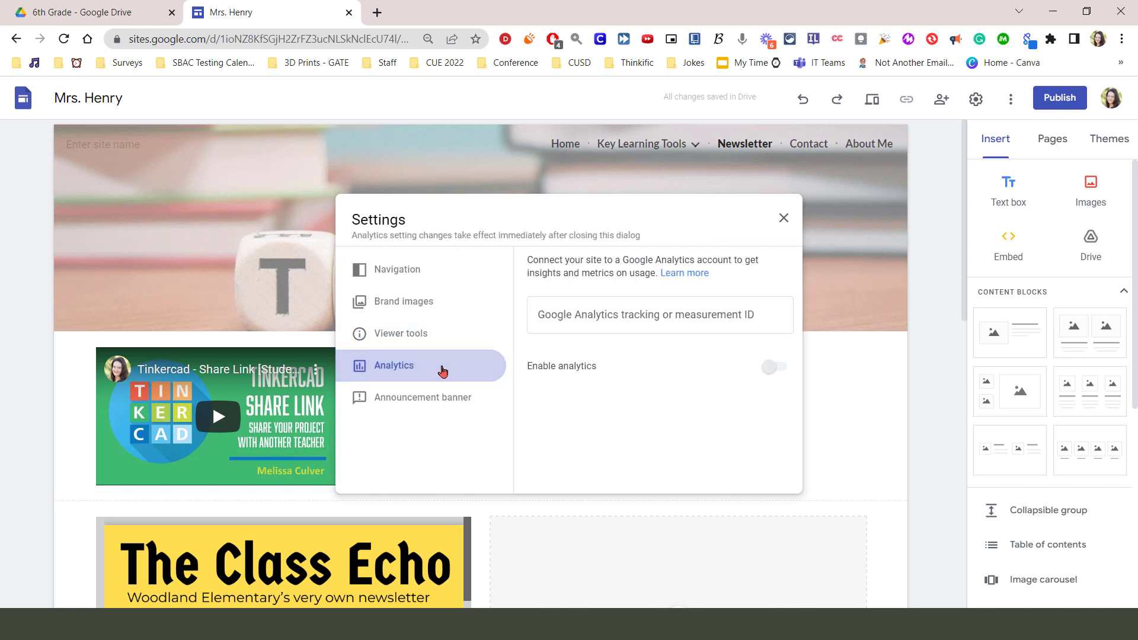
left_click(448, 397)
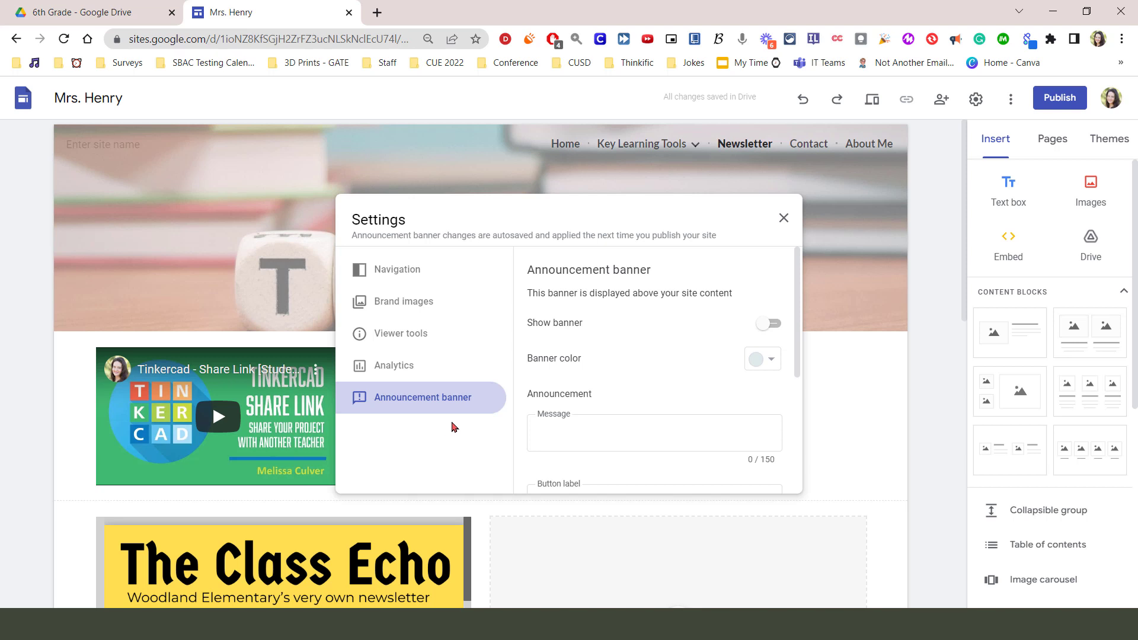
left_click(781, 219)
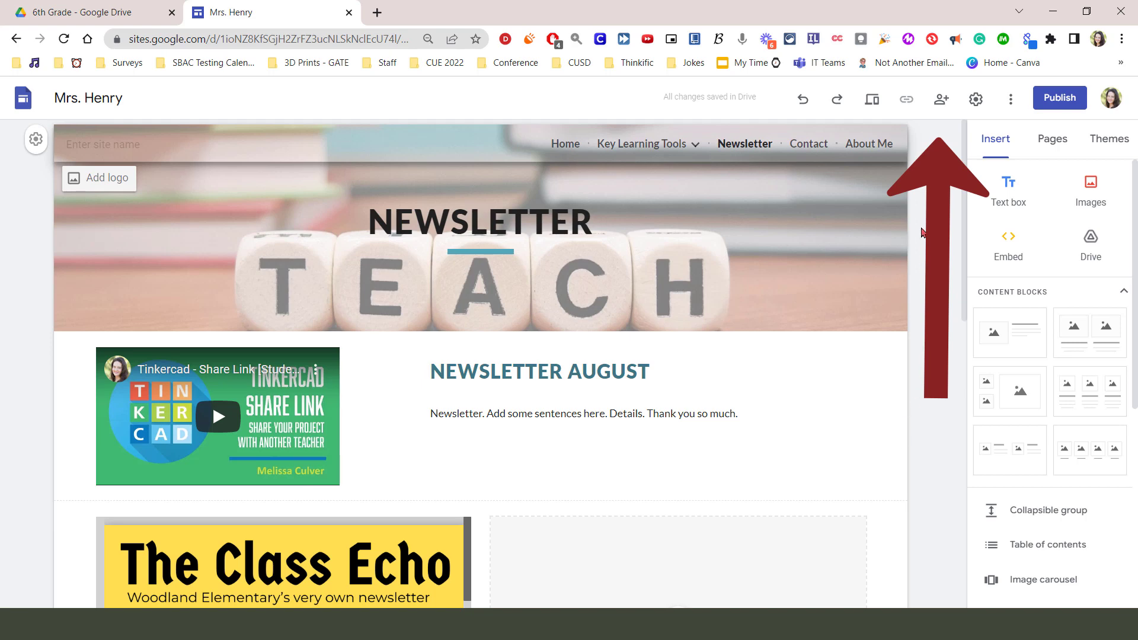
Open sharing for the site and add a colleague by name from the suggested contacts
left_click(939, 101)
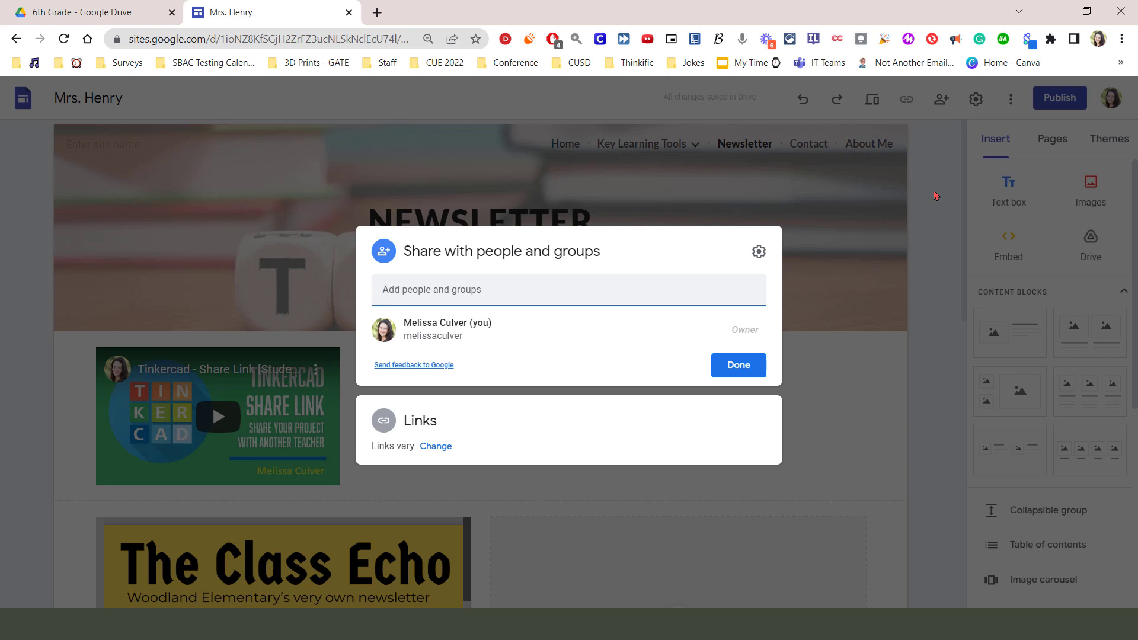
type("ii")
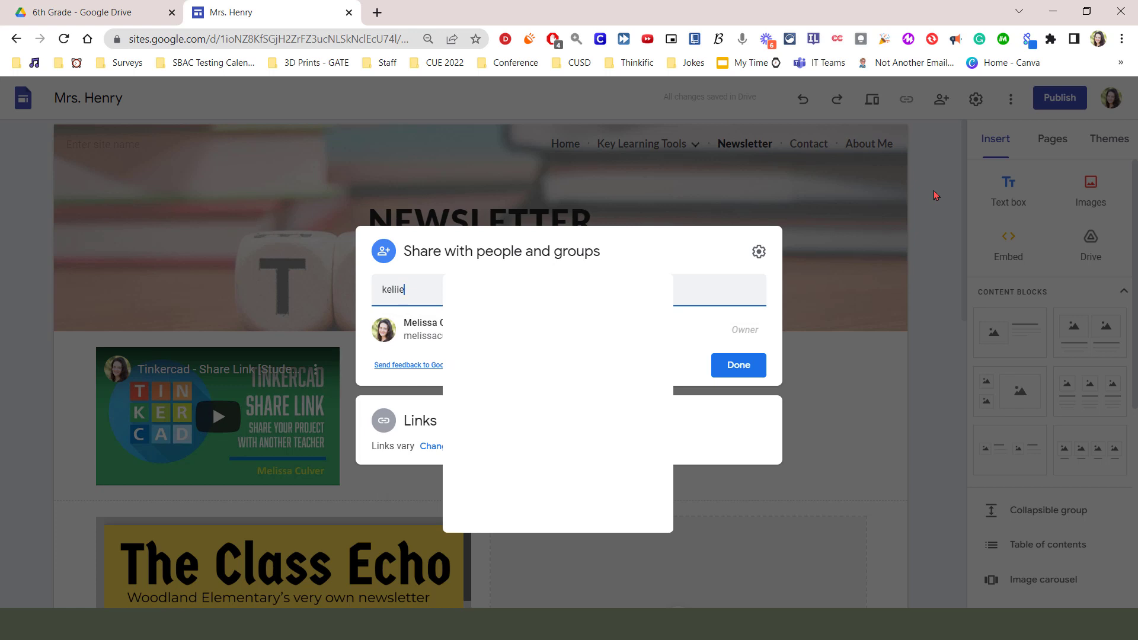
key("BackSpace")
key("BackSpace")
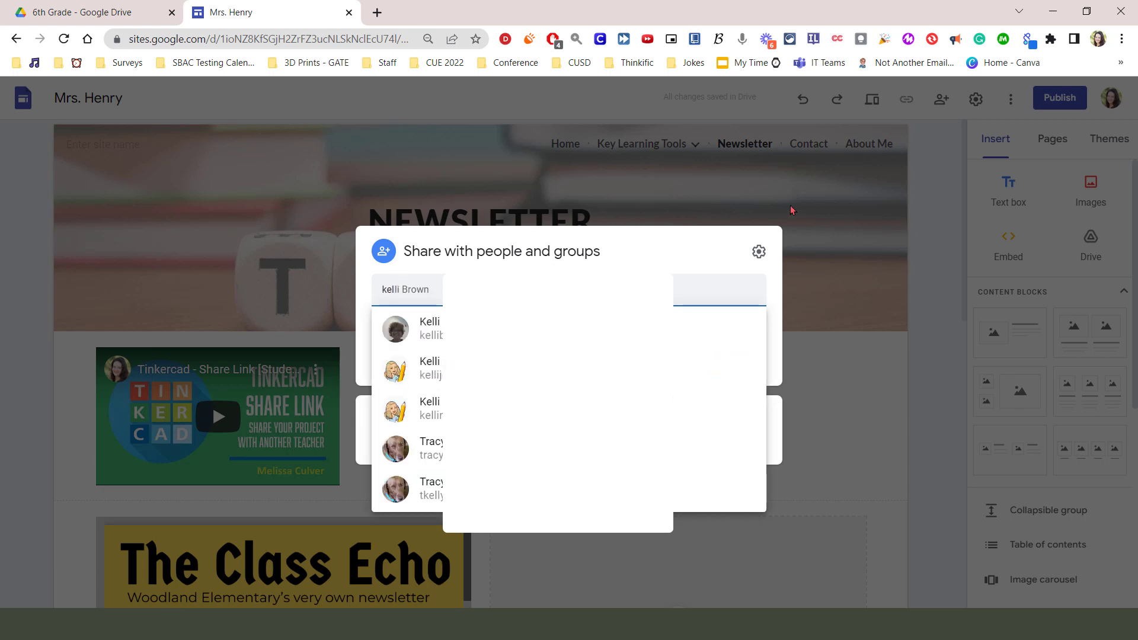
left_click(569, 330)
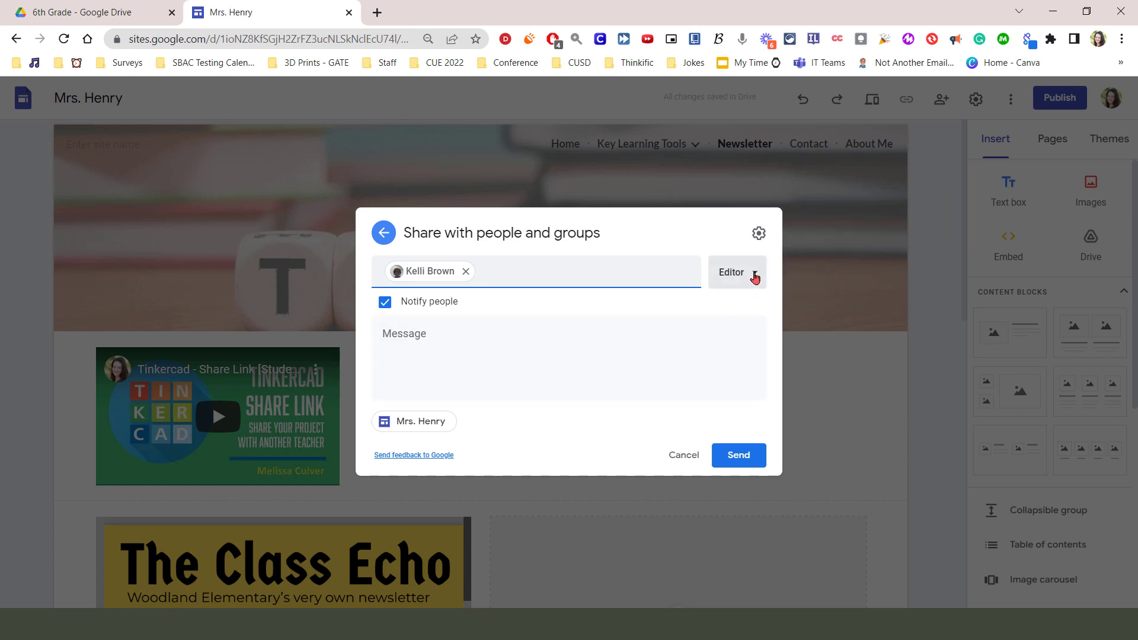
Keep the Editor role, add two more suggested contacts to the share, and check the editor permission settings
left_click(752, 277)
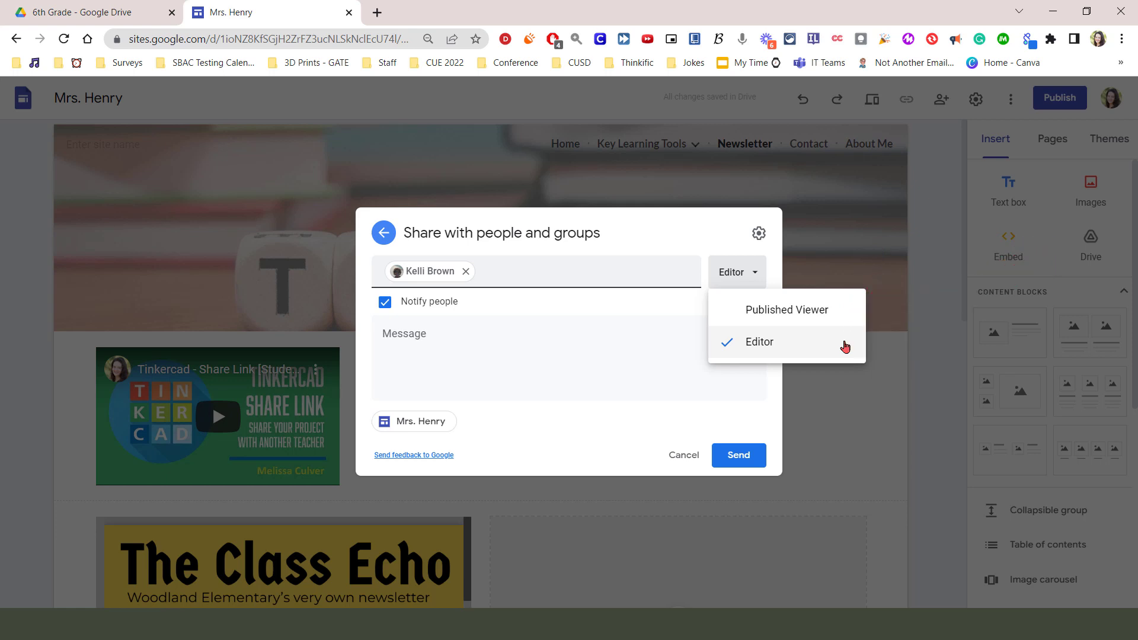
left_click(553, 272)
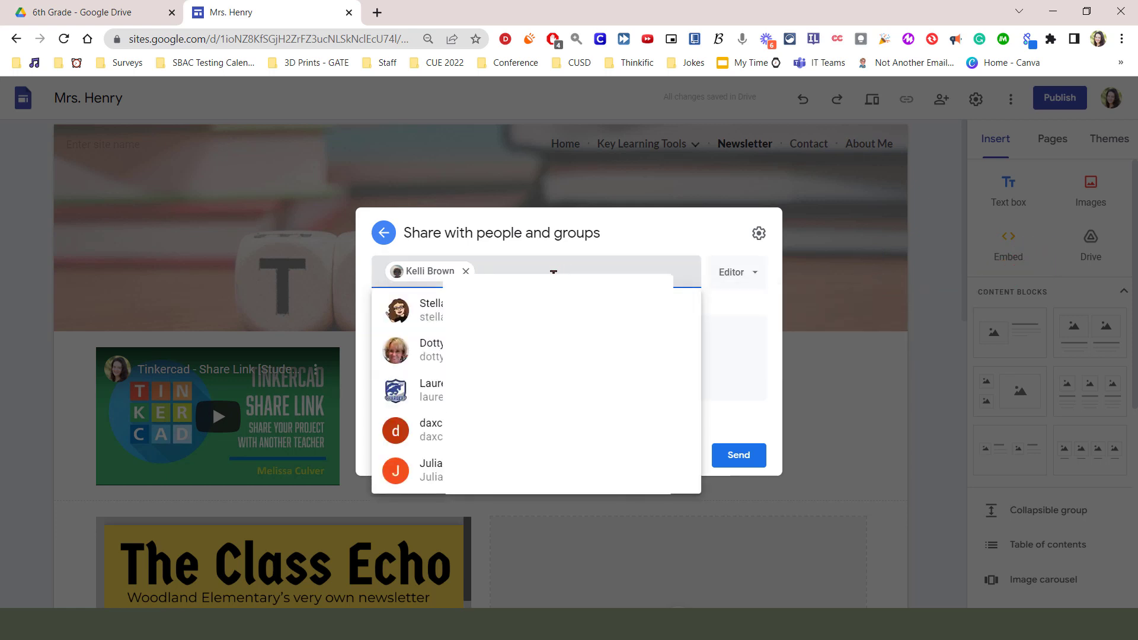
left_click(415, 309)
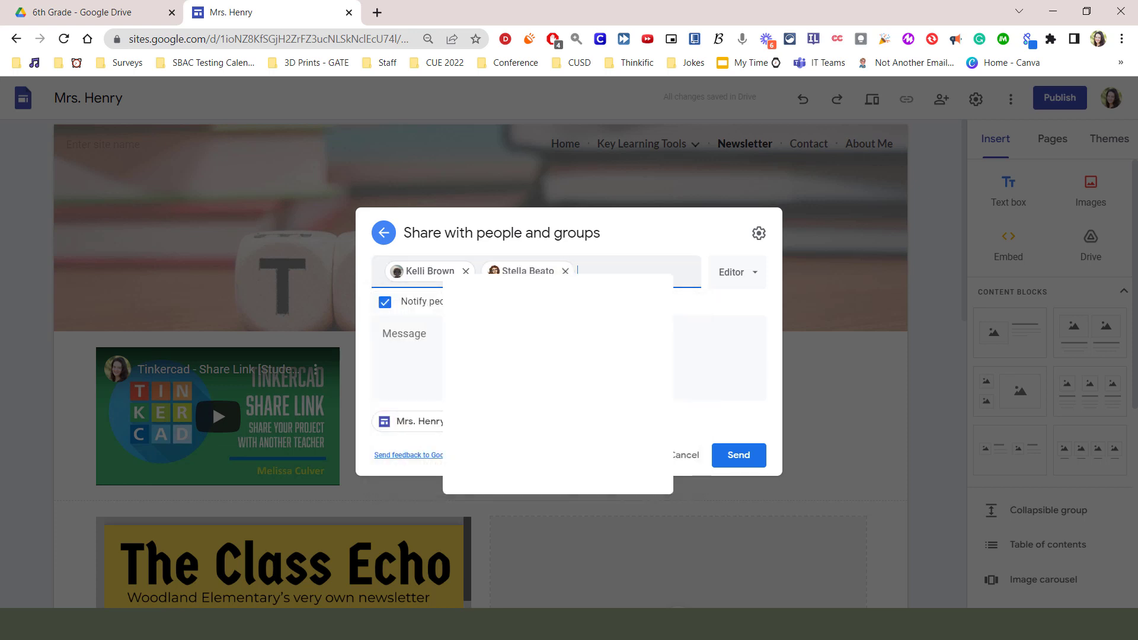
left_click(607, 269)
left_click(533, 310)
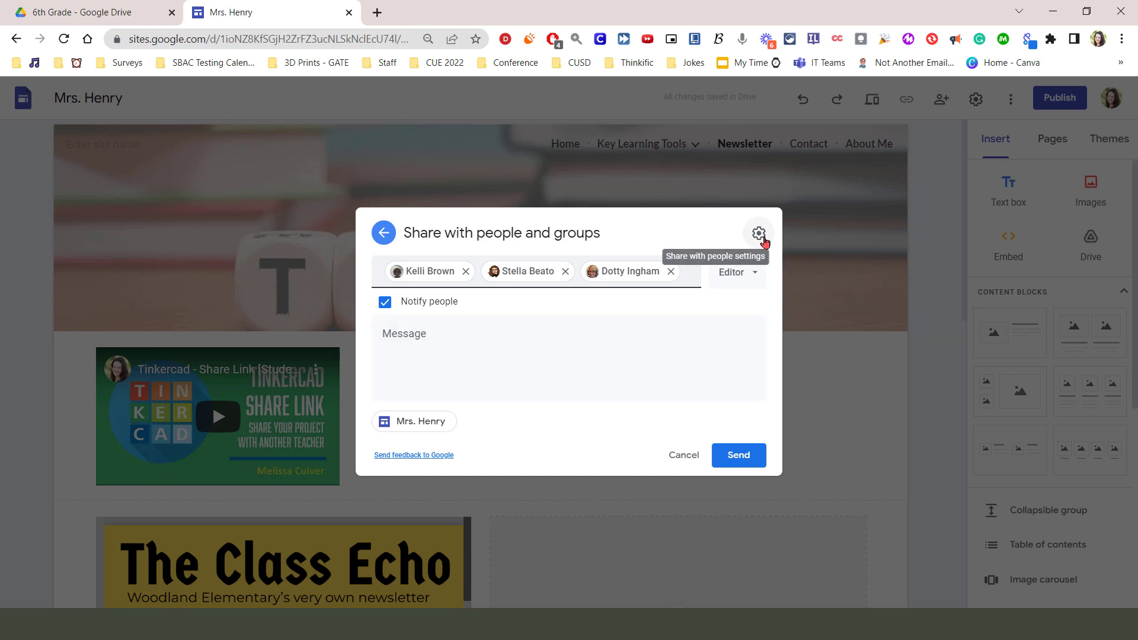
left_click(760, 233)
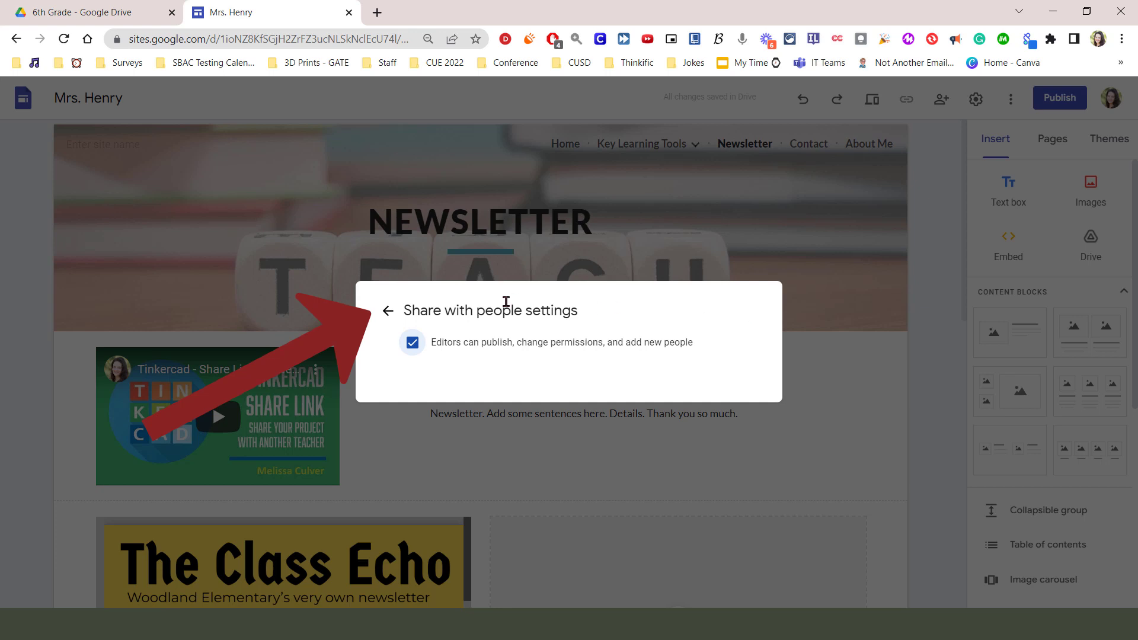
left_click(387, 311)
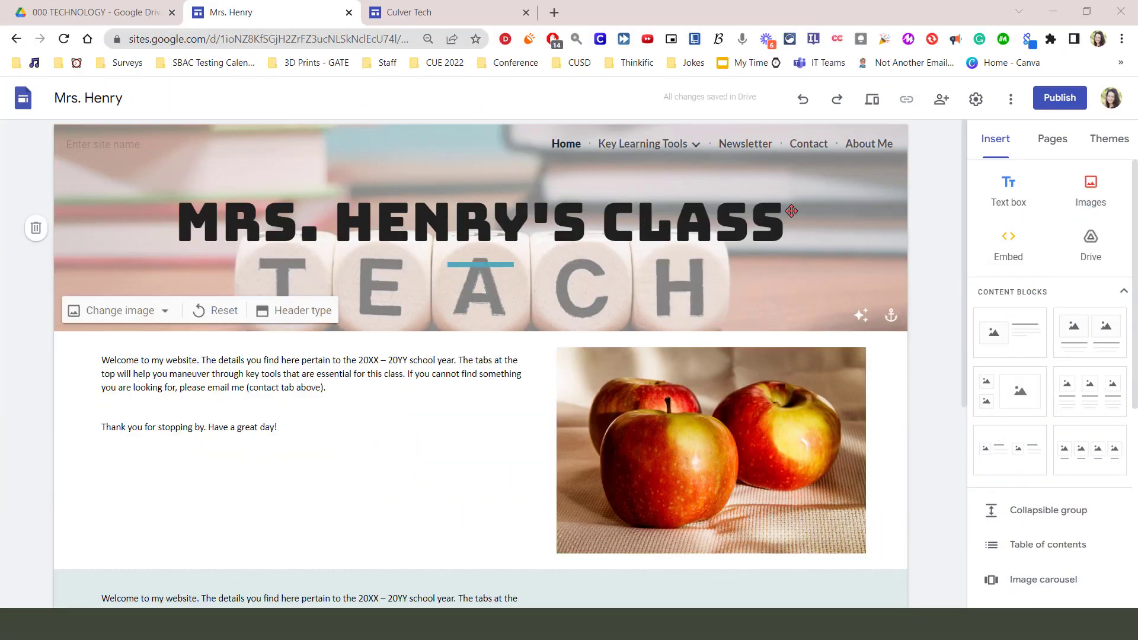
Browse the Key Learning Tools subpages Math, ELA and Computer Science, and look through the Computer Science page's videos
mouse_move(697, 148)
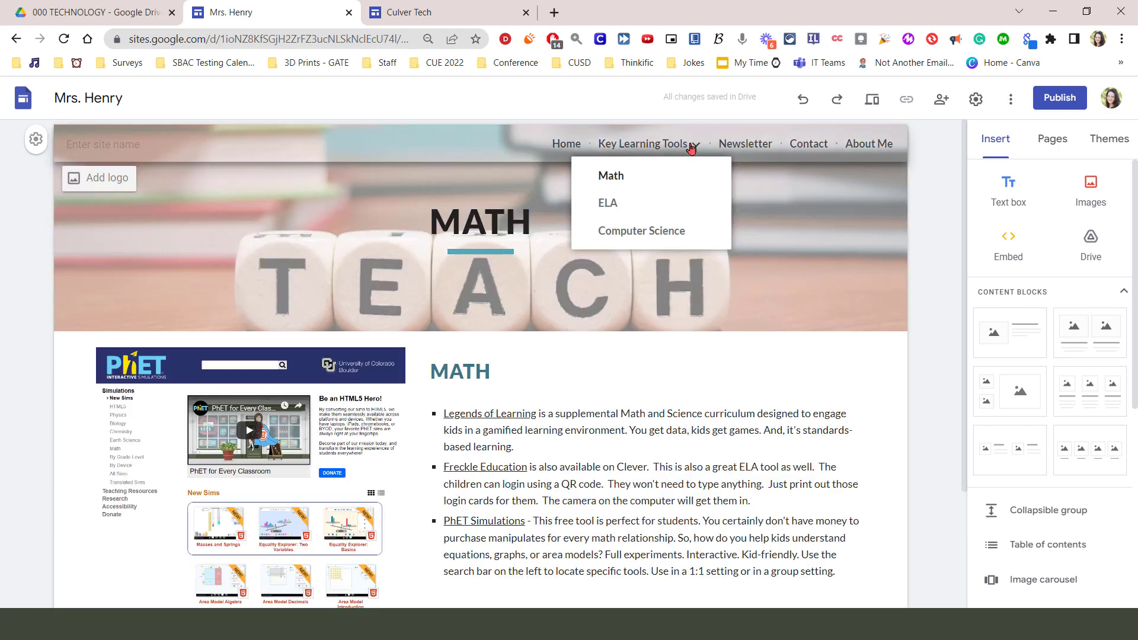
left_click(676, 212)
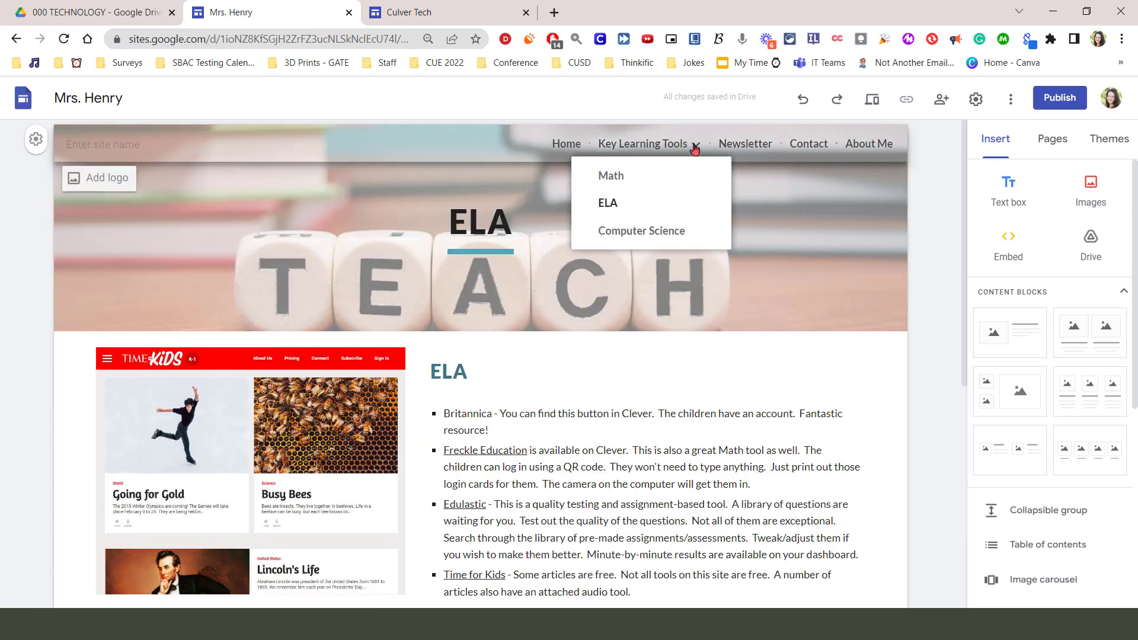
left_click(678, 231)
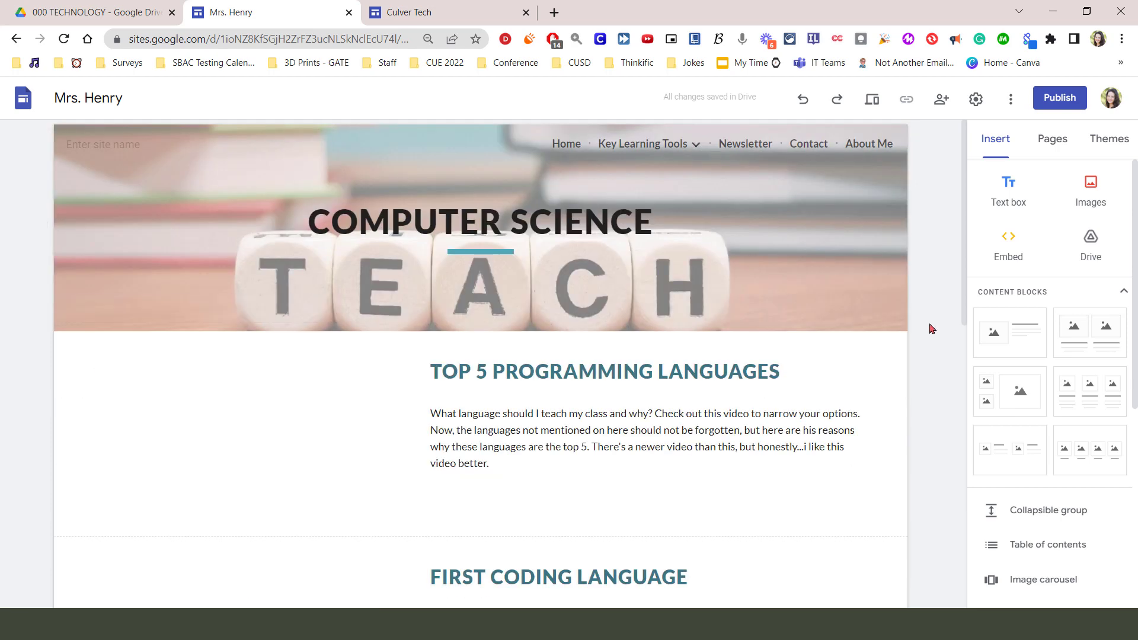
scroll(930, 328, "down", 2)
scroll(930, 328, "down", 1)
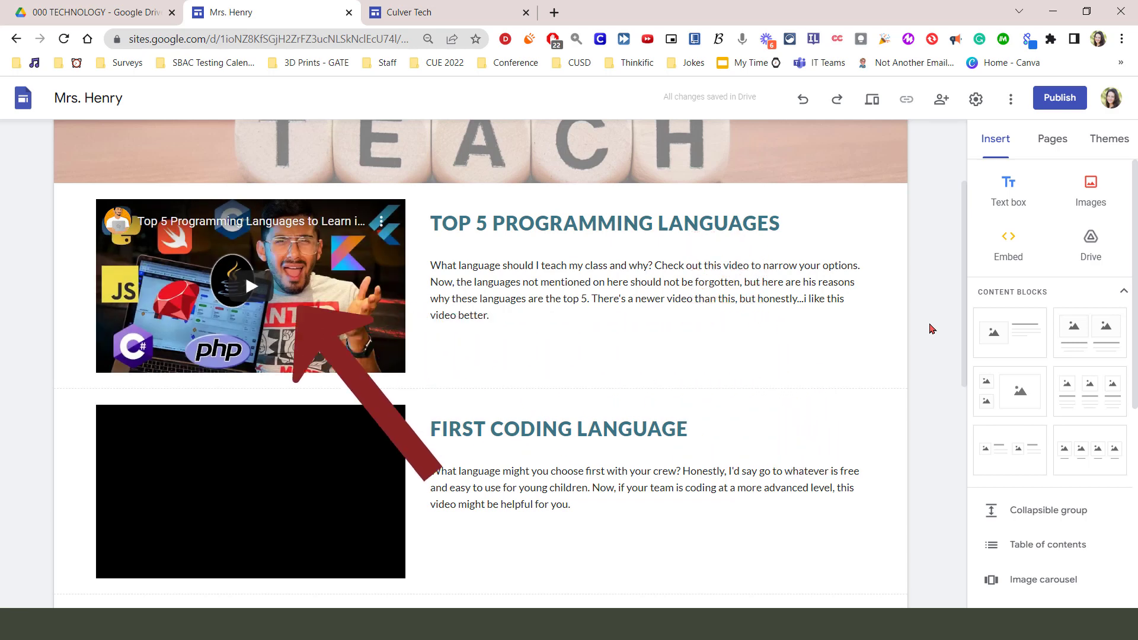
scroll(932, 329, "down", 4)
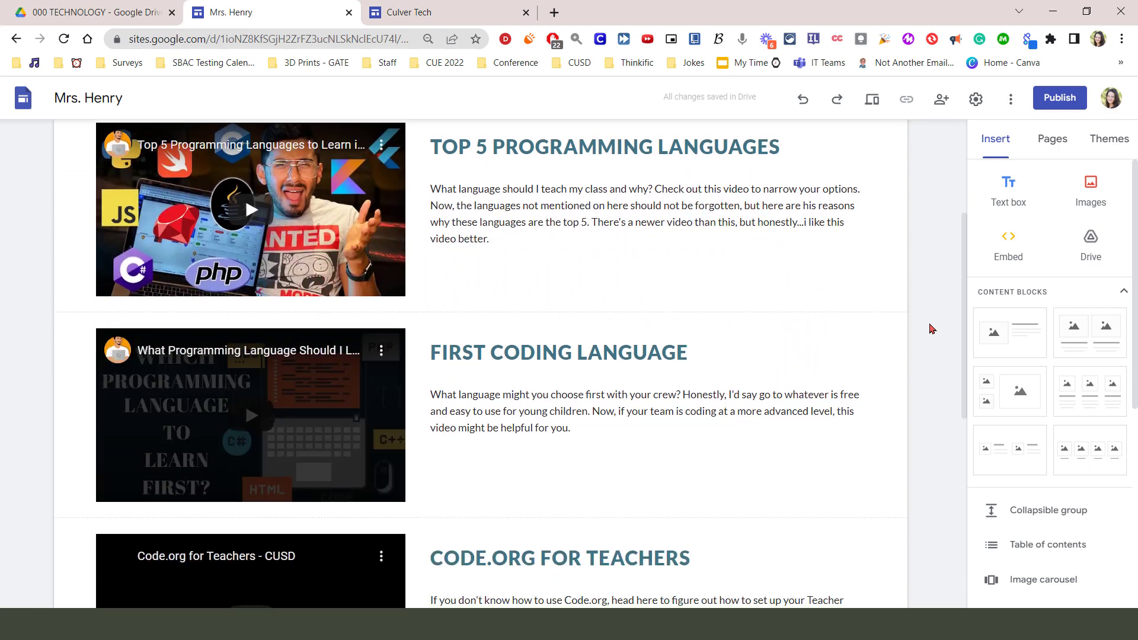
Look through the remaining Computer Science videos, and view the Contact and About Me pages
scroll(932, 328, "down", 5)
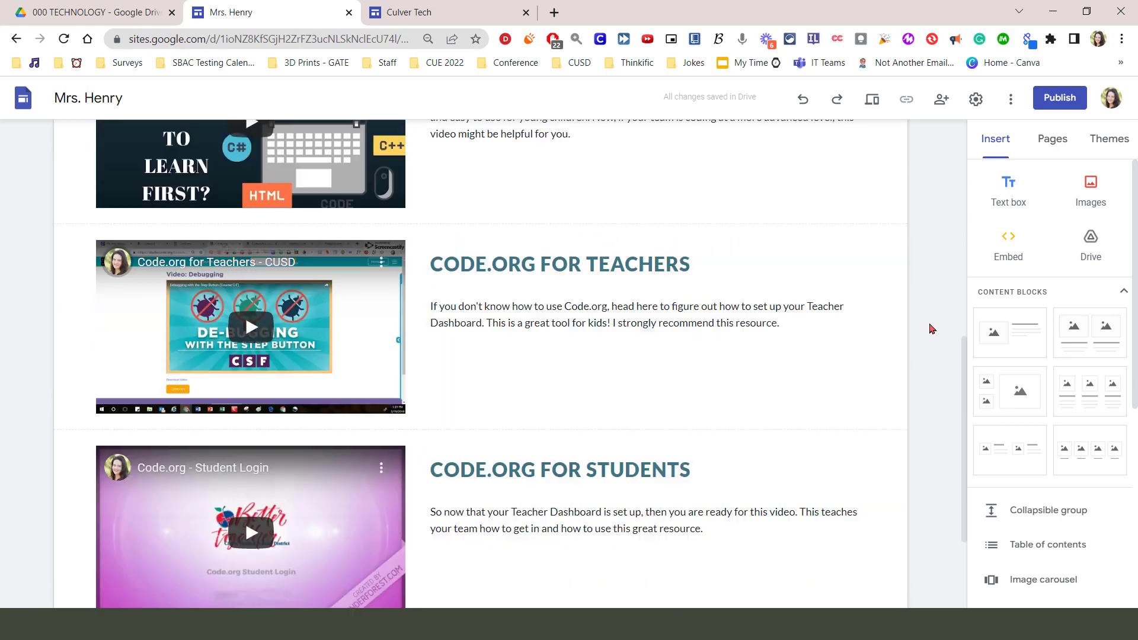
scroll(932, 328, "up", 12)
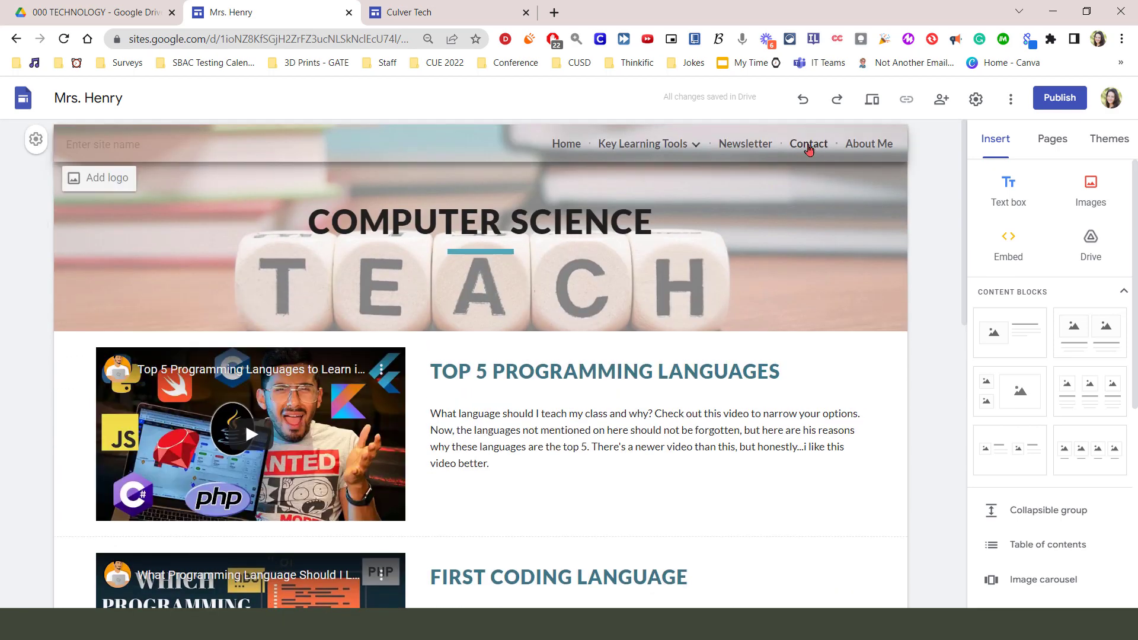
left_click(808, 144)
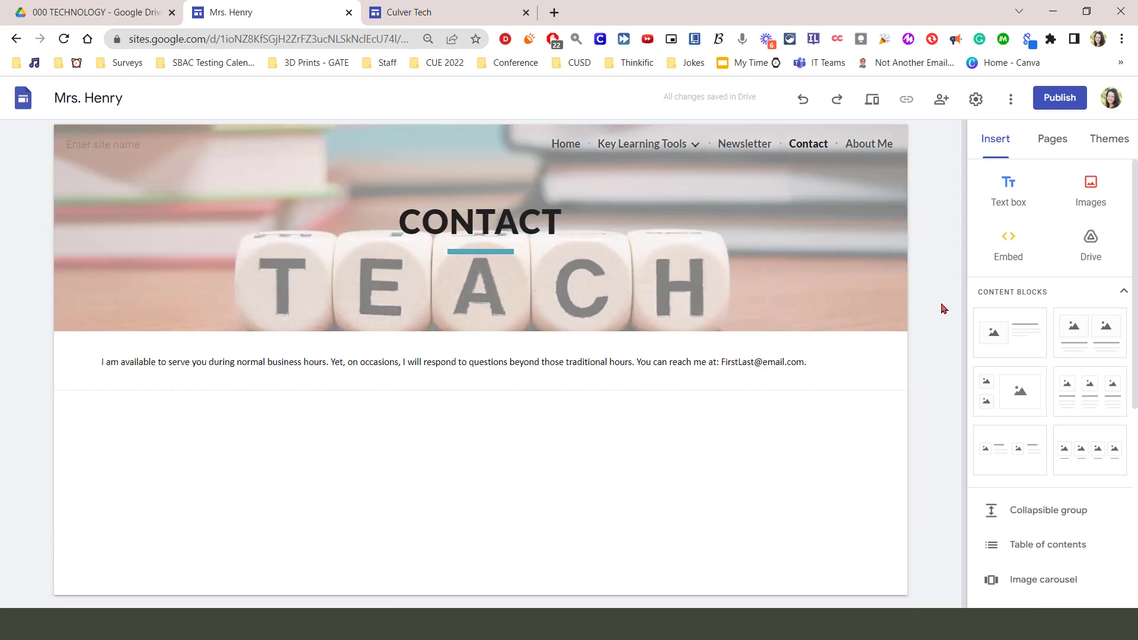
left_click(862, 144)
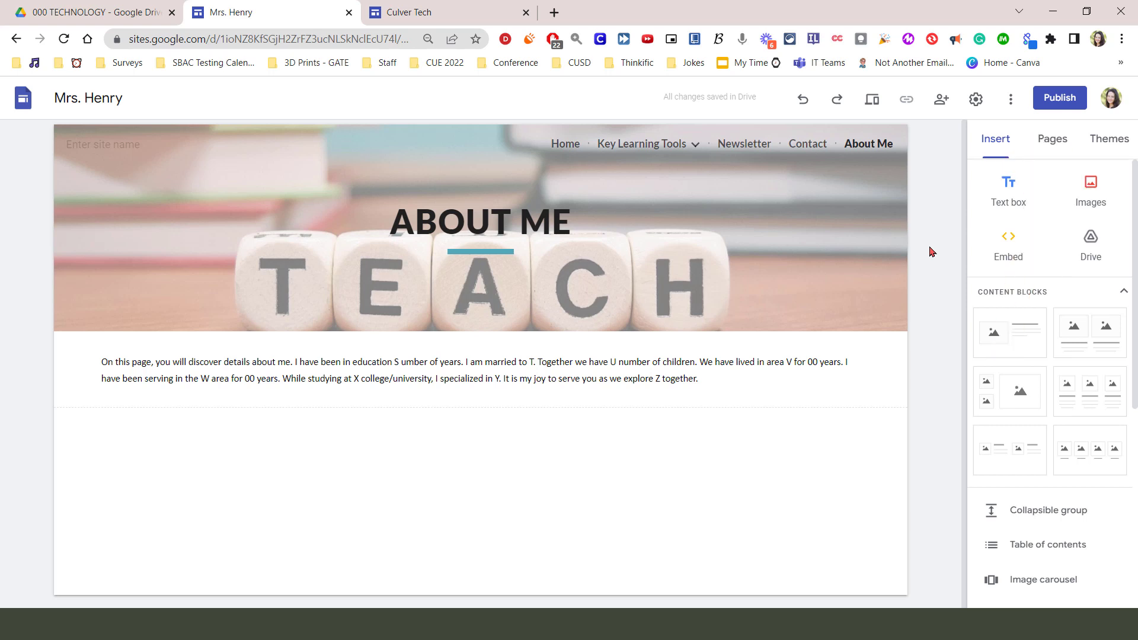
Start publishing the site and replace its web address with the teacher's title and surname as one lowercase word without a dash
left_click(1059, 98)
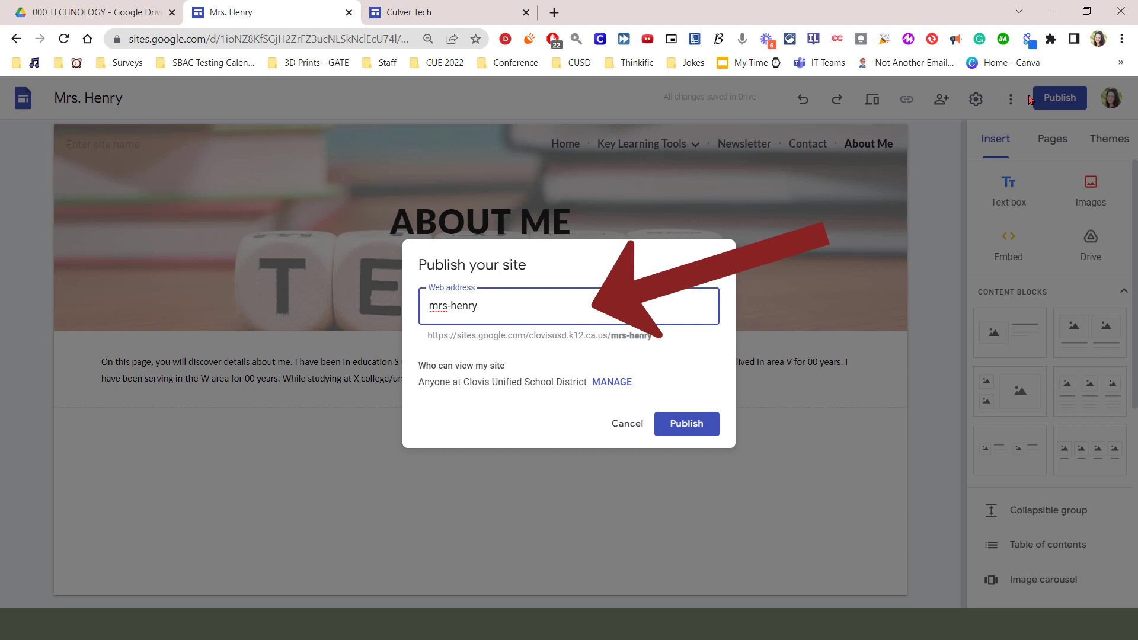
left_click_drag(477, 307, 414, 310)
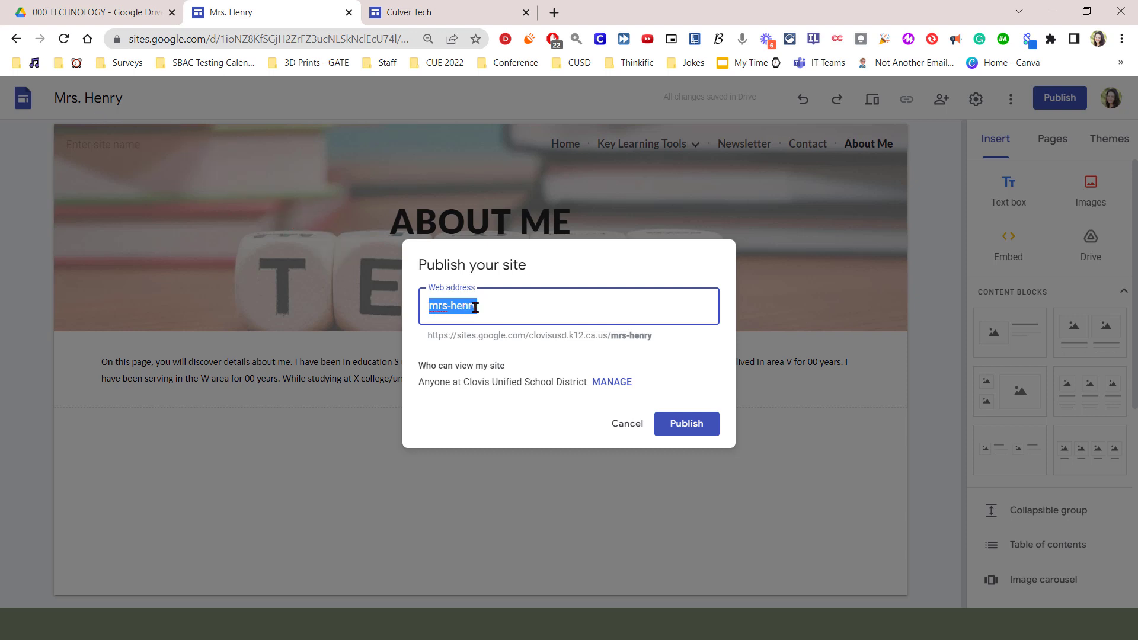
left_click(513, 305)
left_click_drag(473, 301, 403, 318)
key("BackSpace")
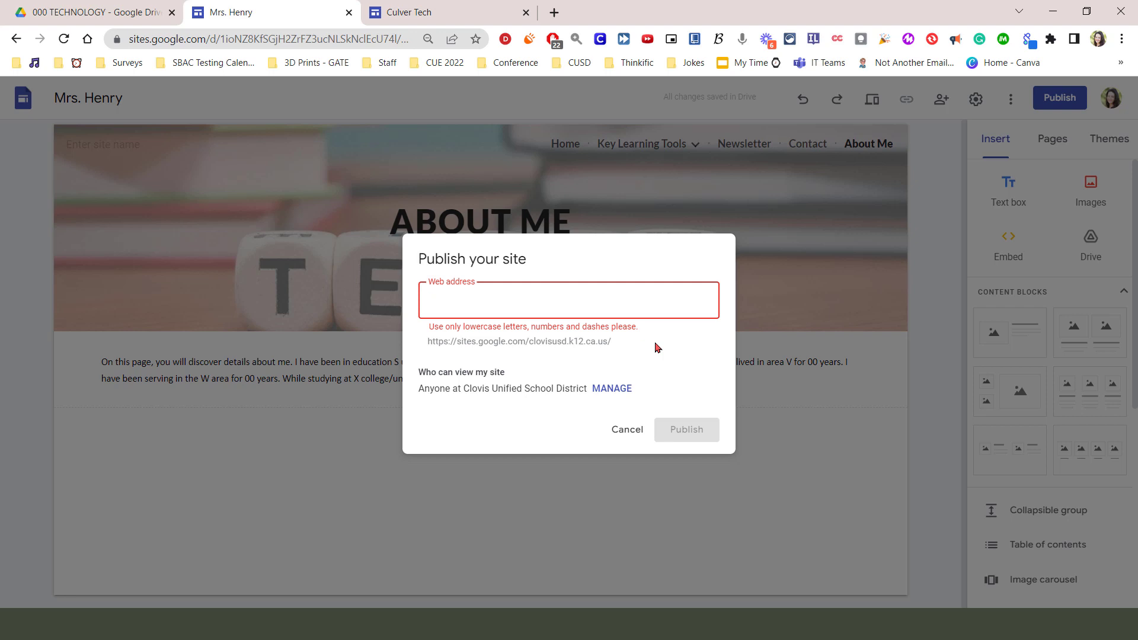
type("mrsh")
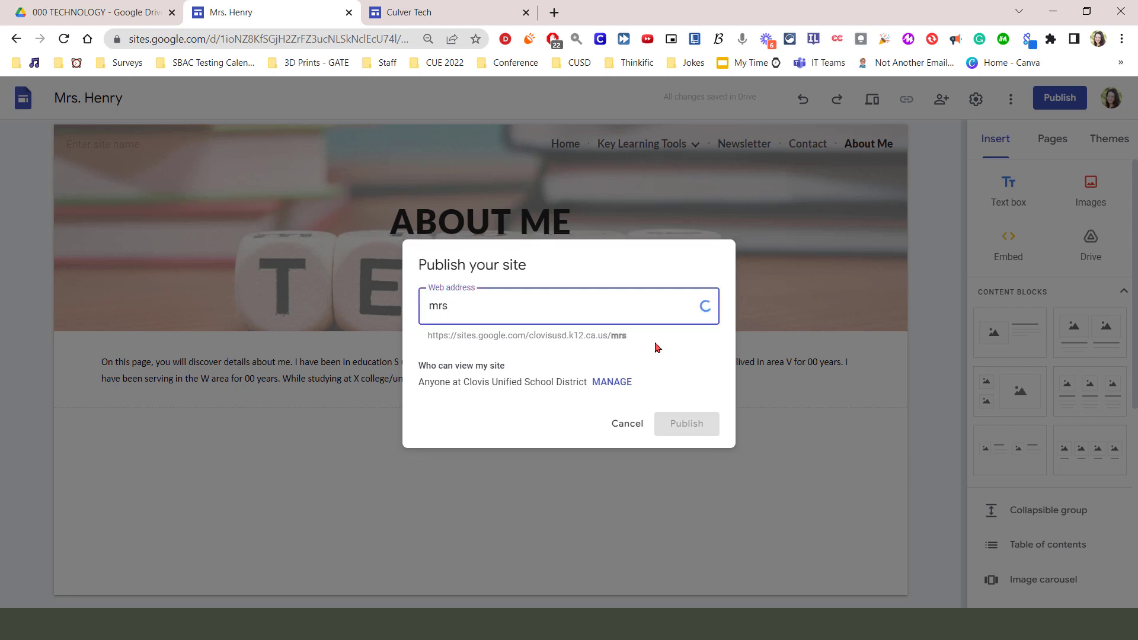
type("enry")
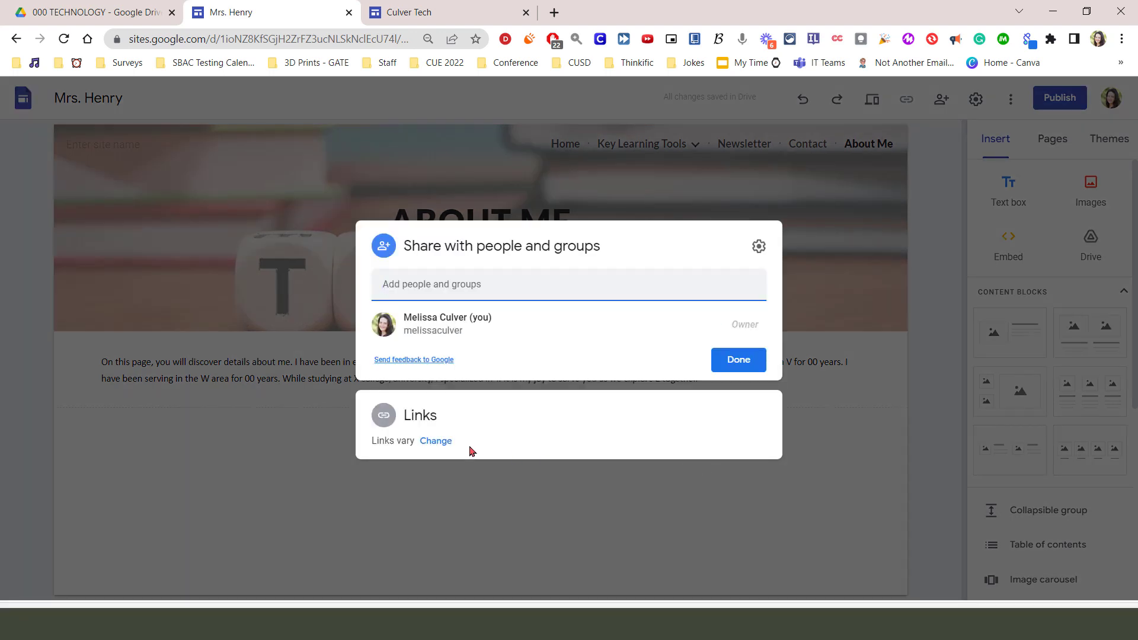
Make the published site Public while keeping the draft Restricted, and copy the published site link
left_click(440, 443)
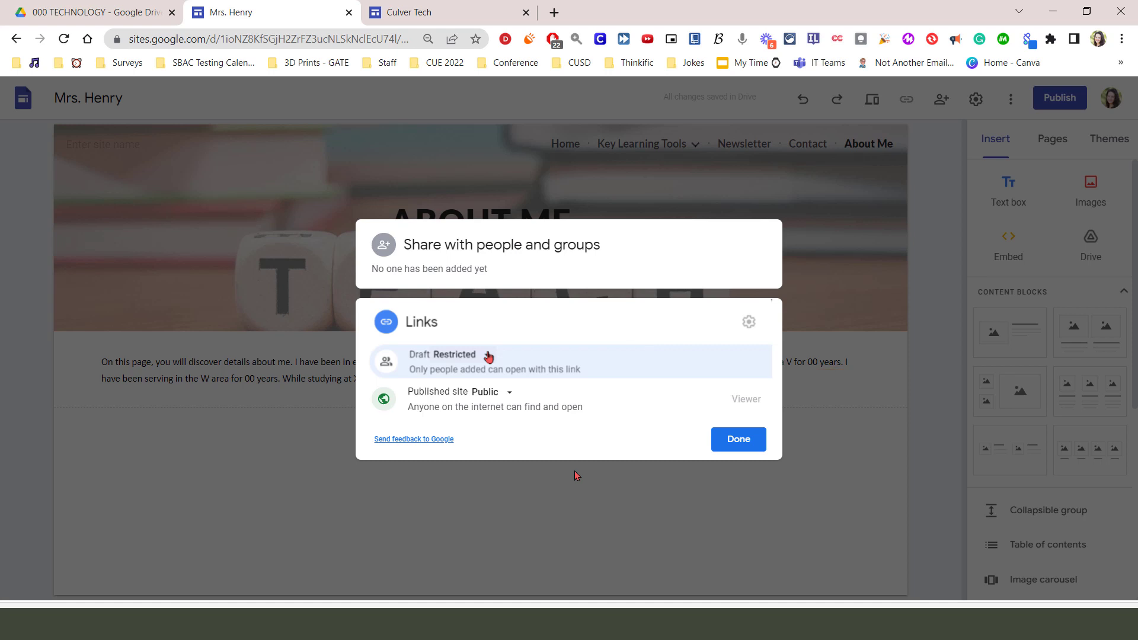
left_click(750, 441)
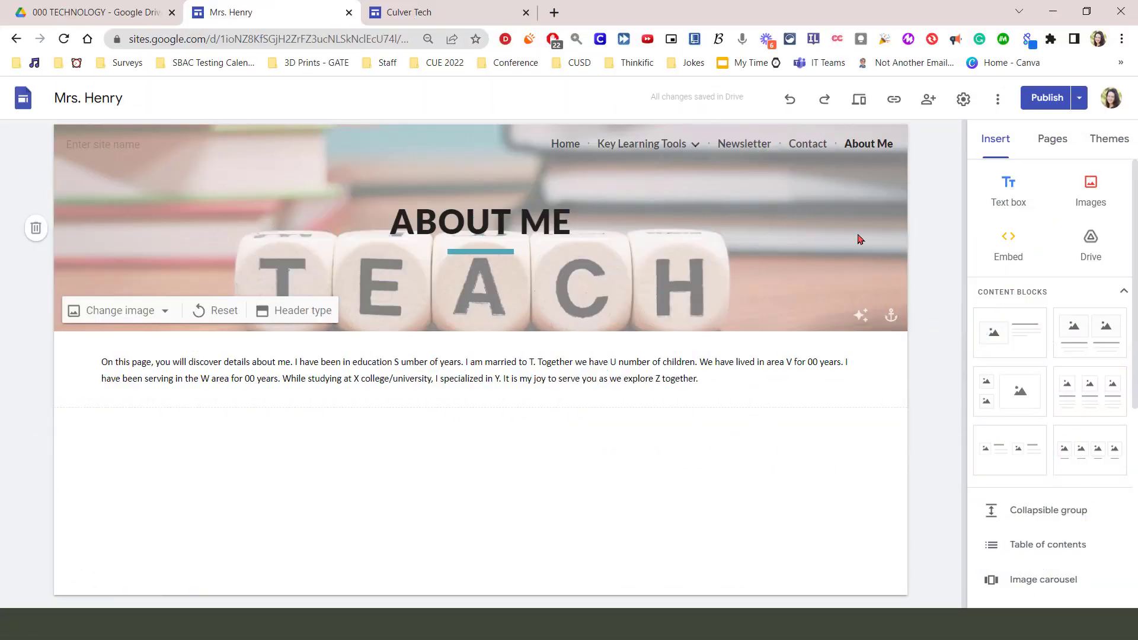
left_click(896, 107)
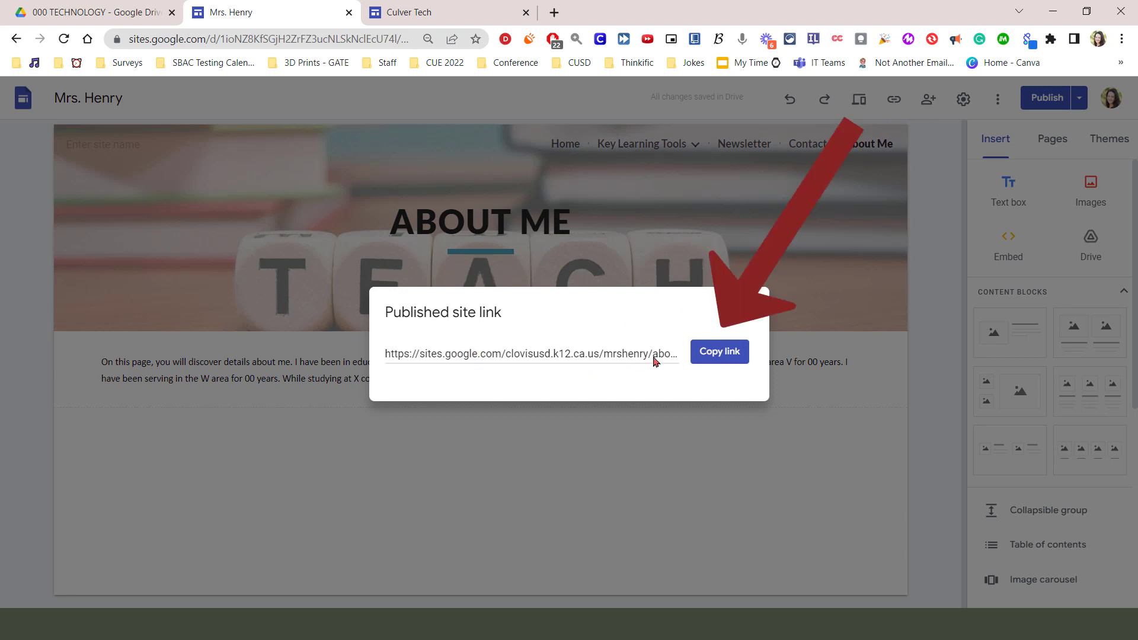
left_click(711, 354)
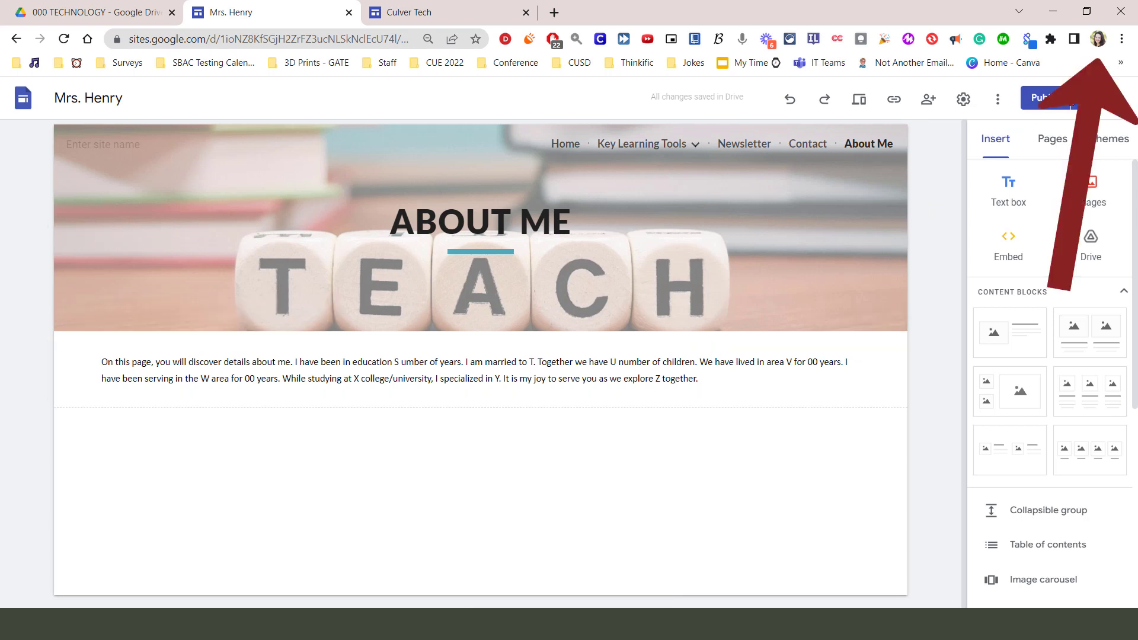
Open a Guest browser window and load the copied site link there
left_click(1097, 42)
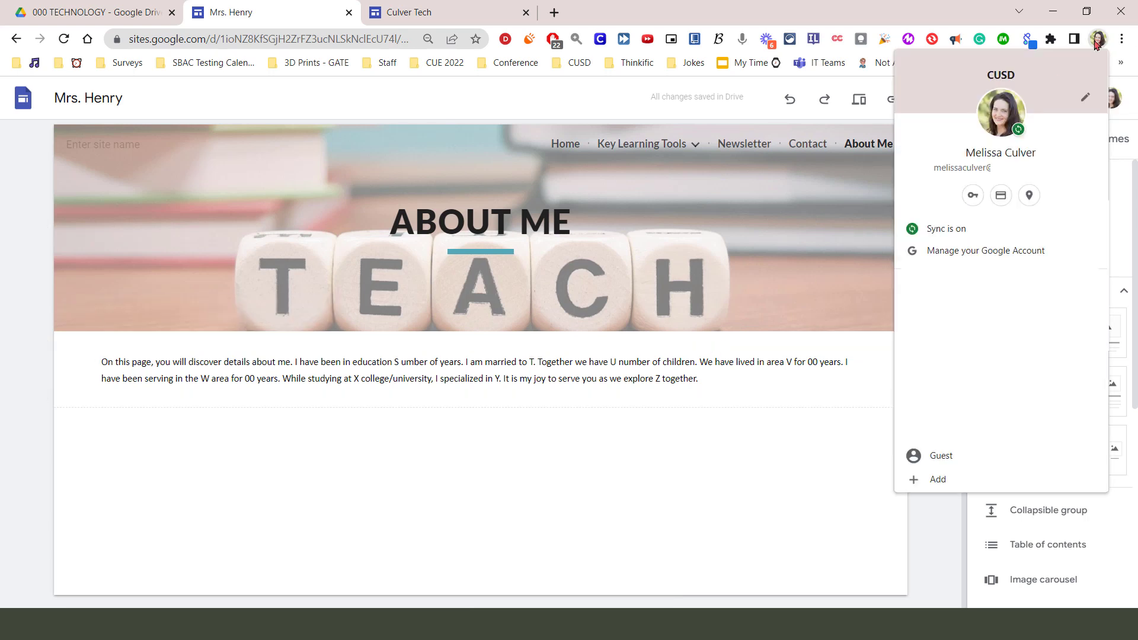
left_click(950, 464)
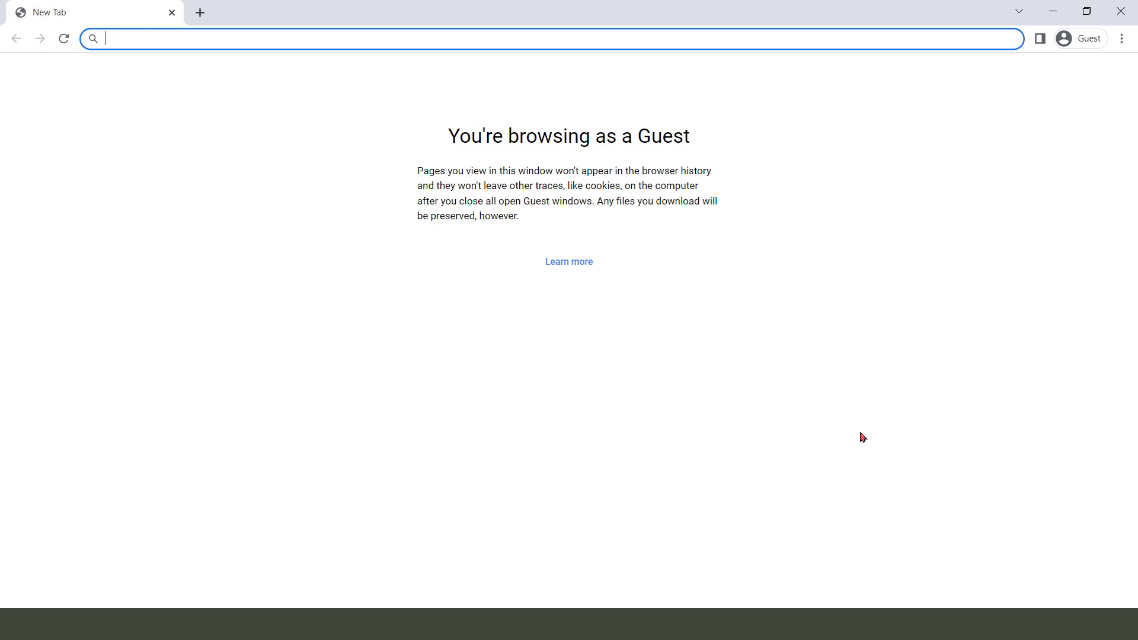
key("ctrl+v")
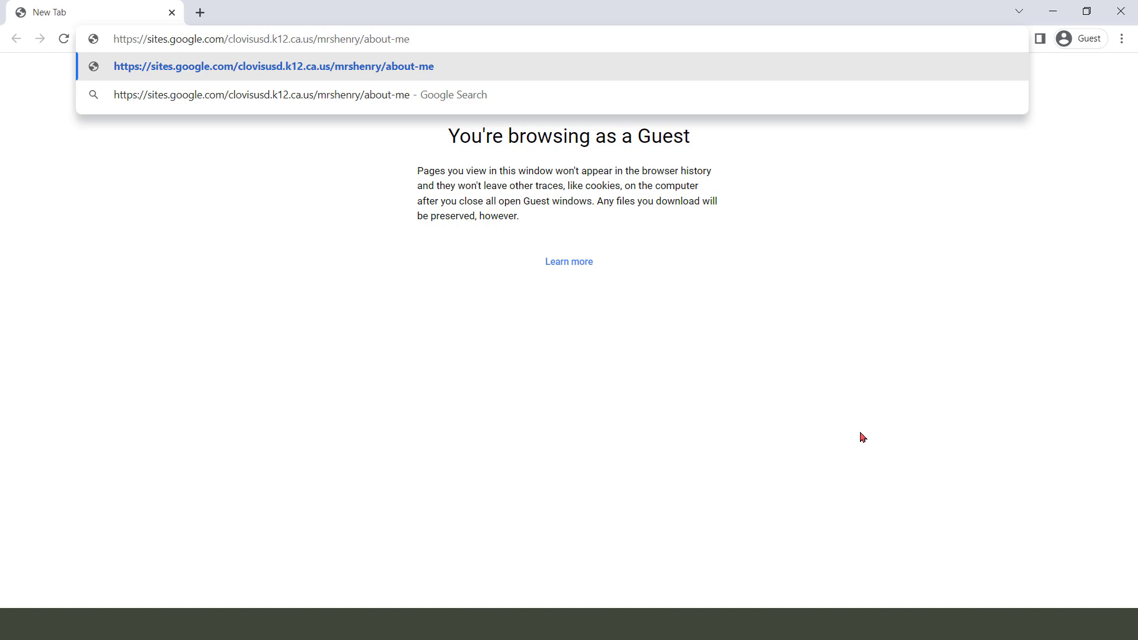
key("Return")
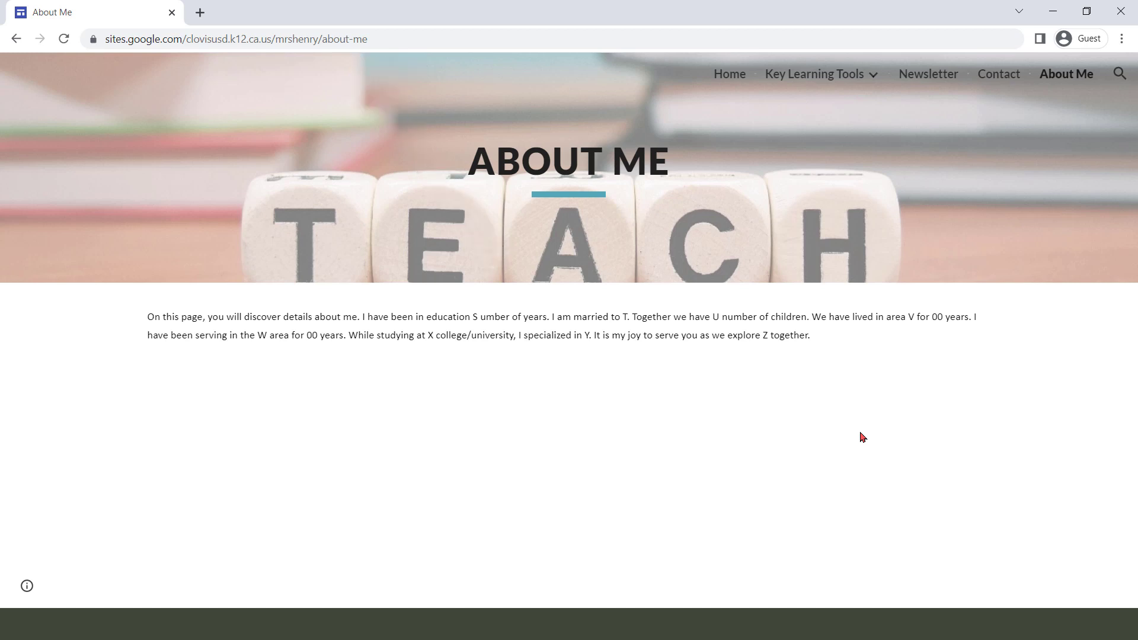
Browse the published site's Home, Math and Newsletter pages as a visitor, and look through the newsletter's embedded content
left_click(730, 76)
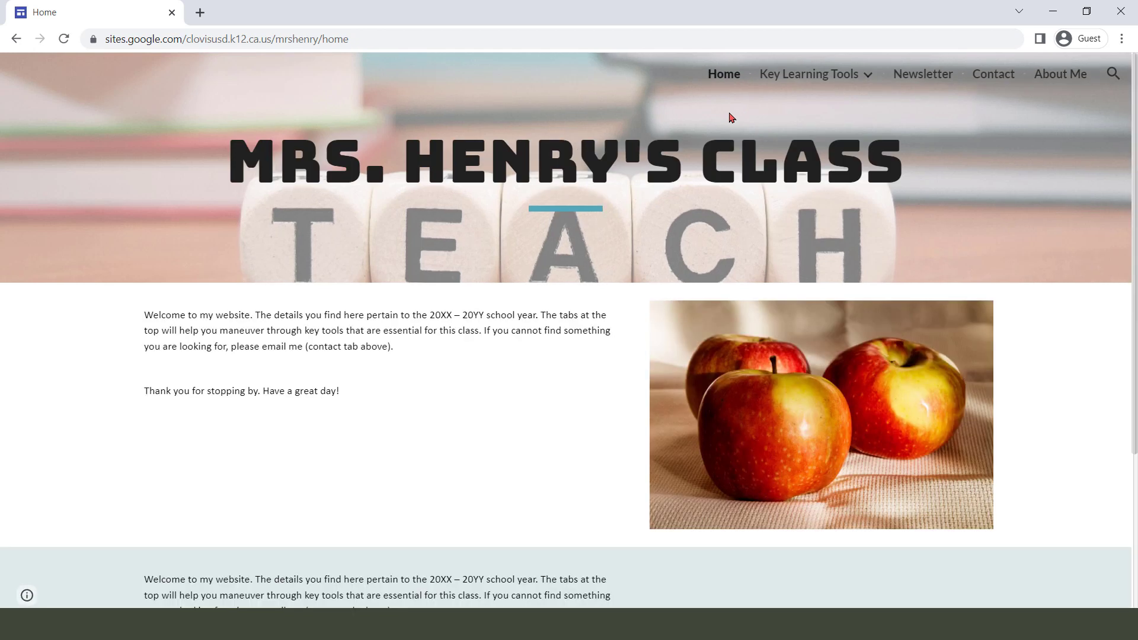
mouse_move(868, 83)
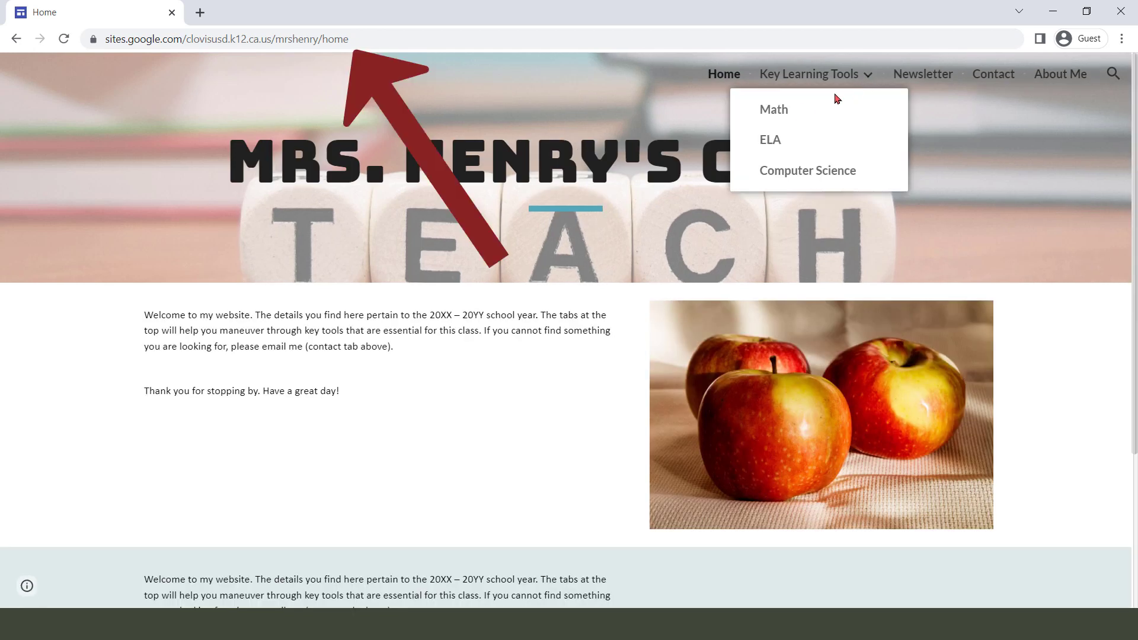
left_click(791, 111)
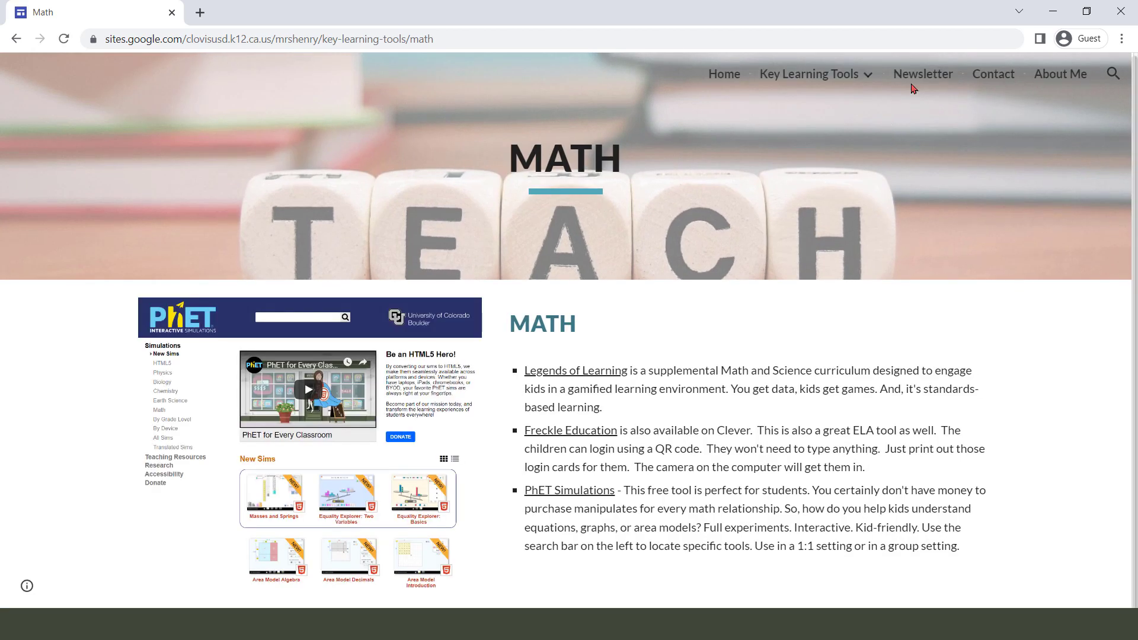
left_click(920, 75)
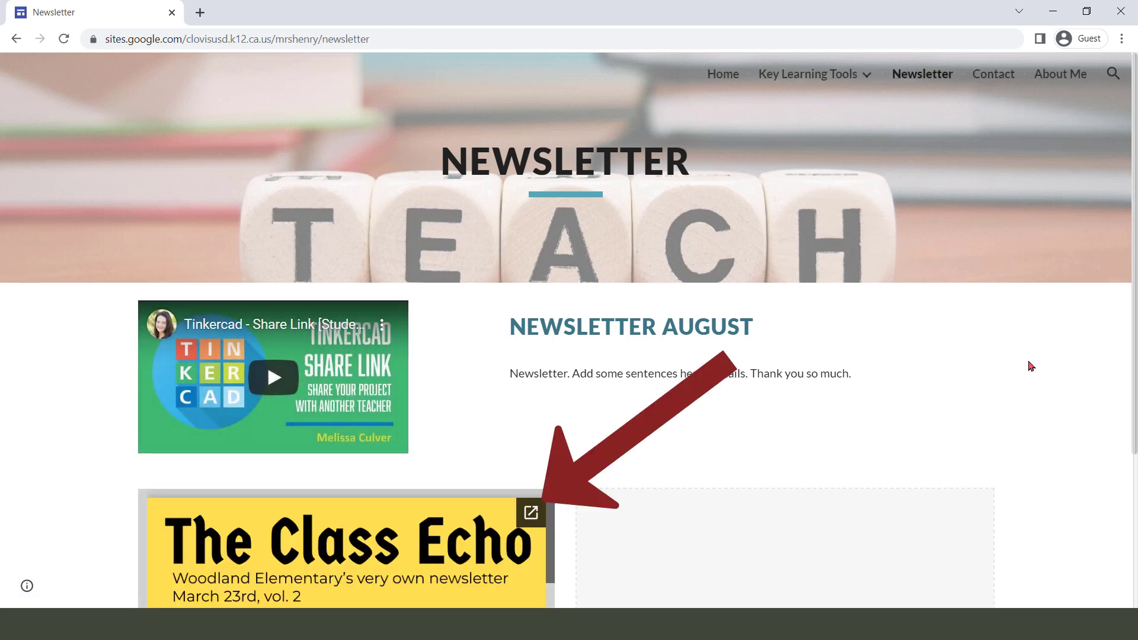
scroll(1030, 366, "down", 2)
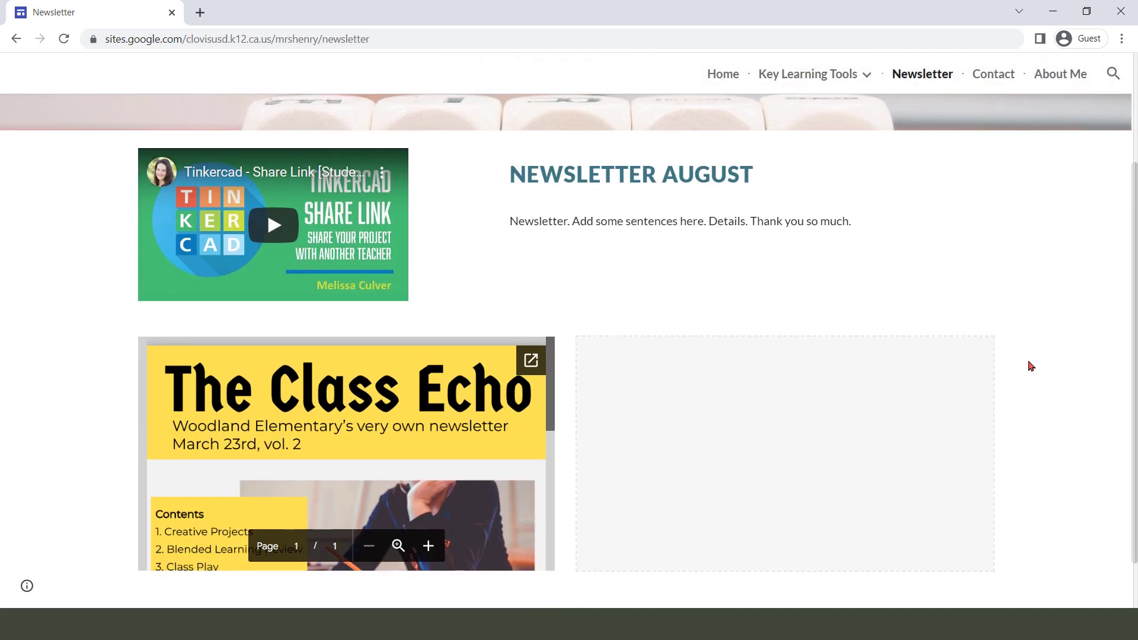
scroll(1030, 366, "down", 1)
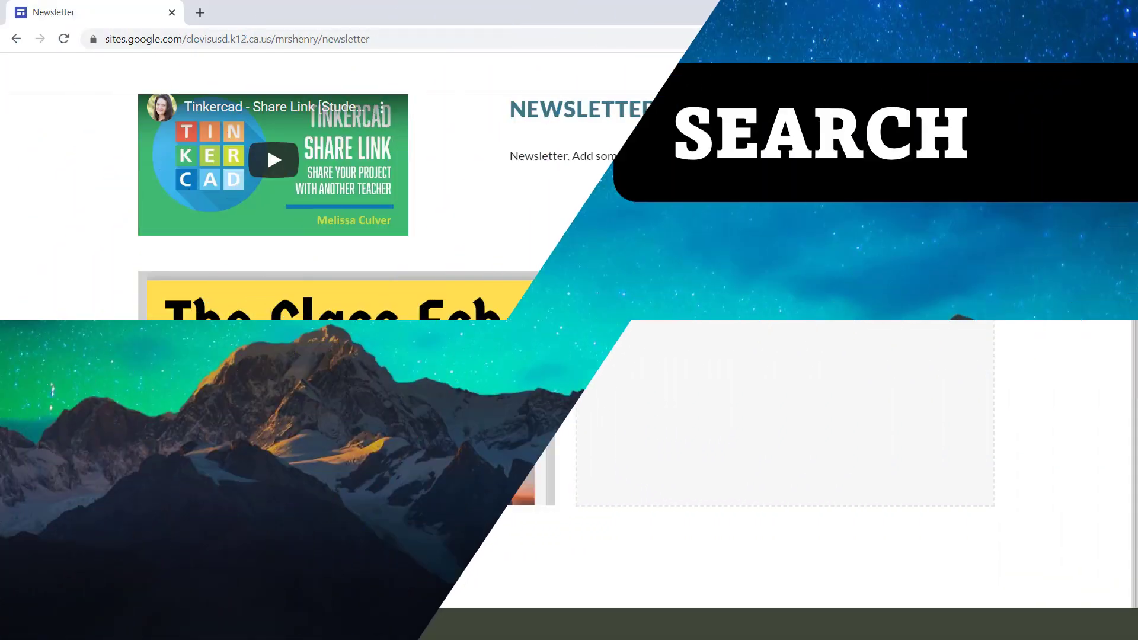
Search the published site for "math", view the Math page from the results, and close the Guest window
left_click(1112, 74)
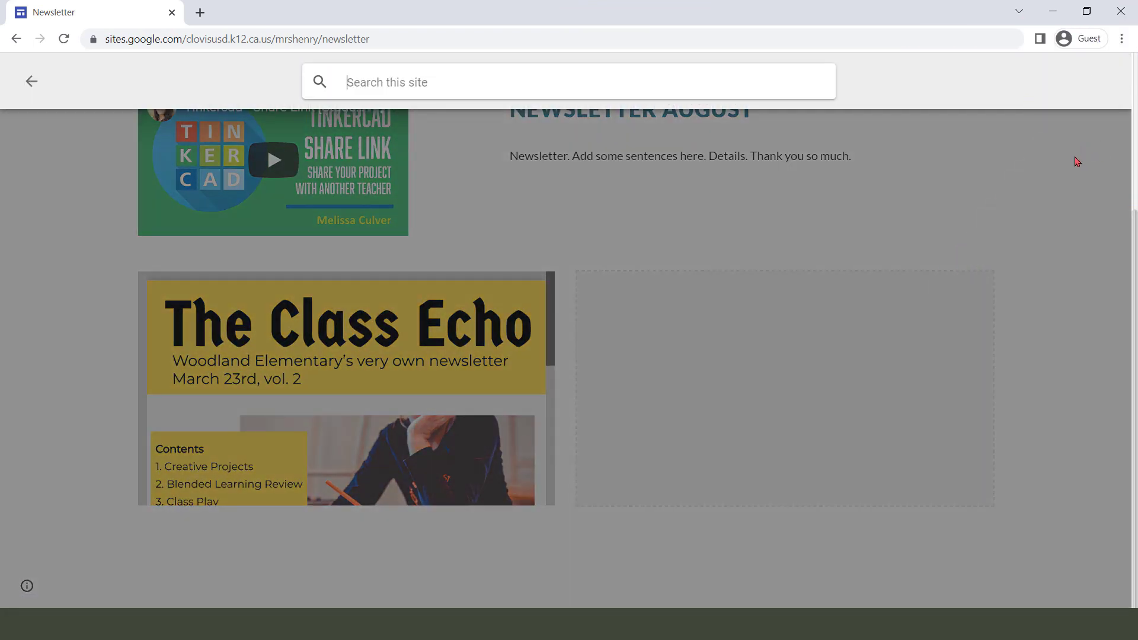
type("math")
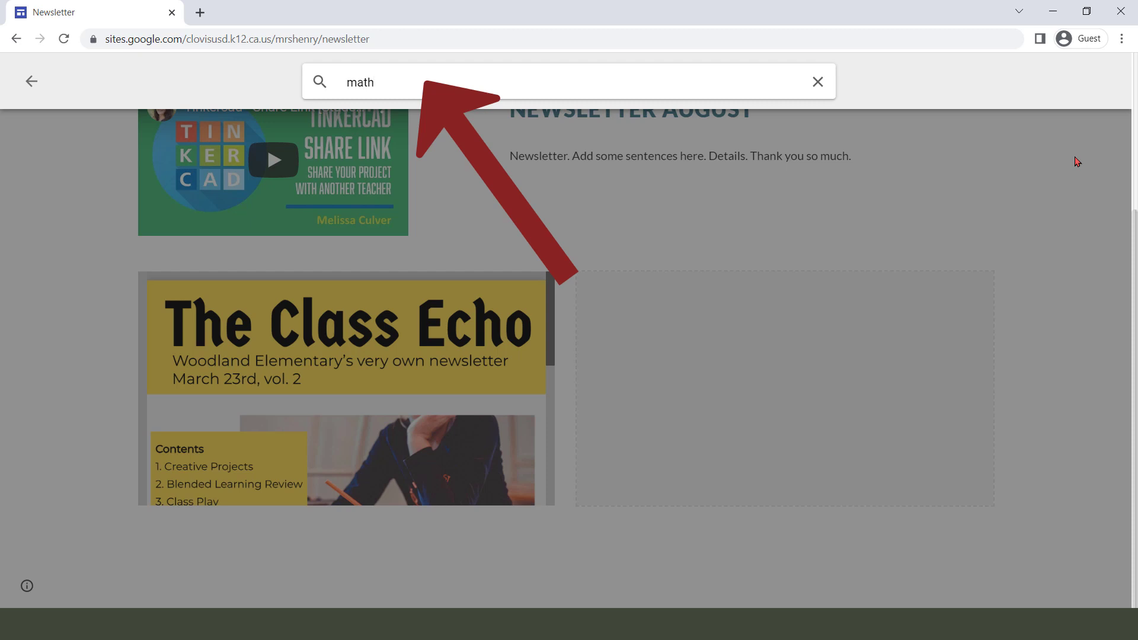
key("Return")
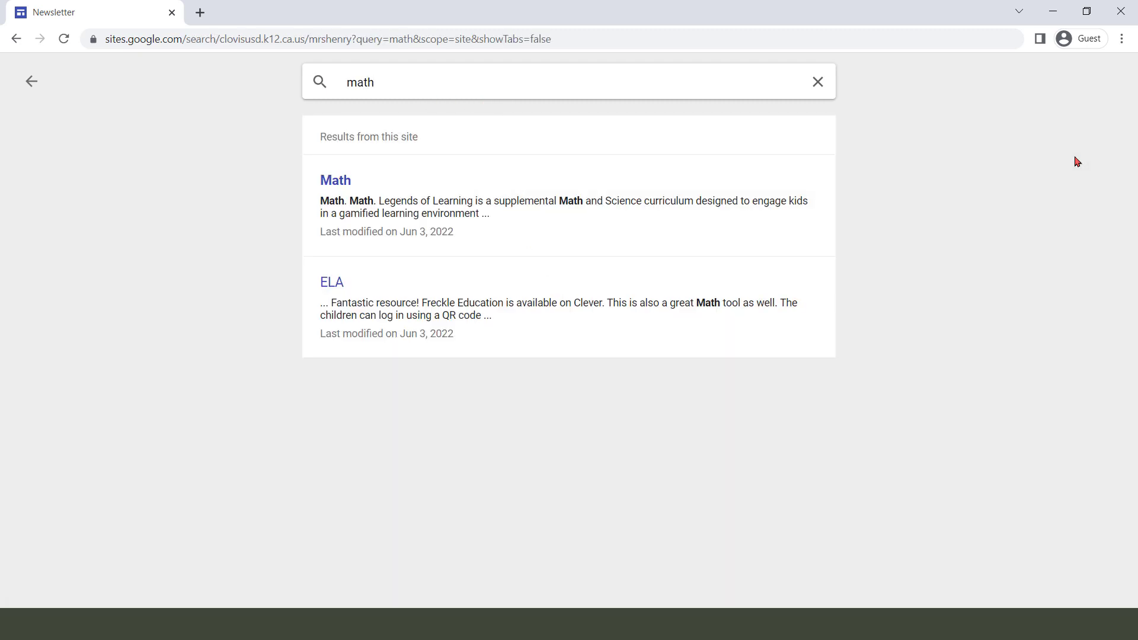
left_click(333, 180)
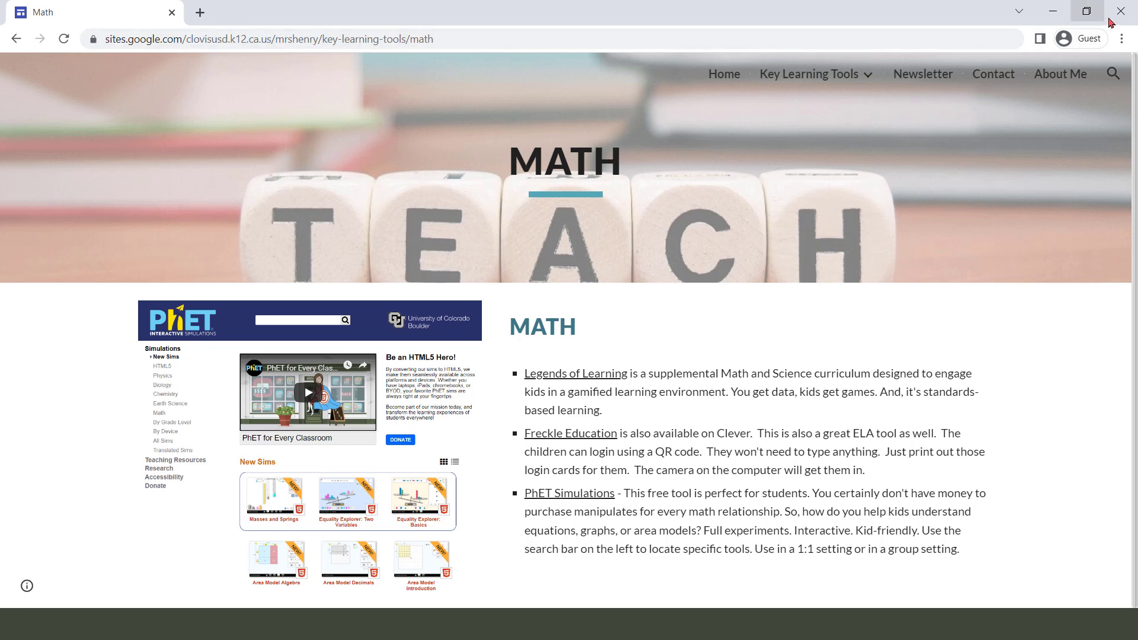
left_click(1122, 12)
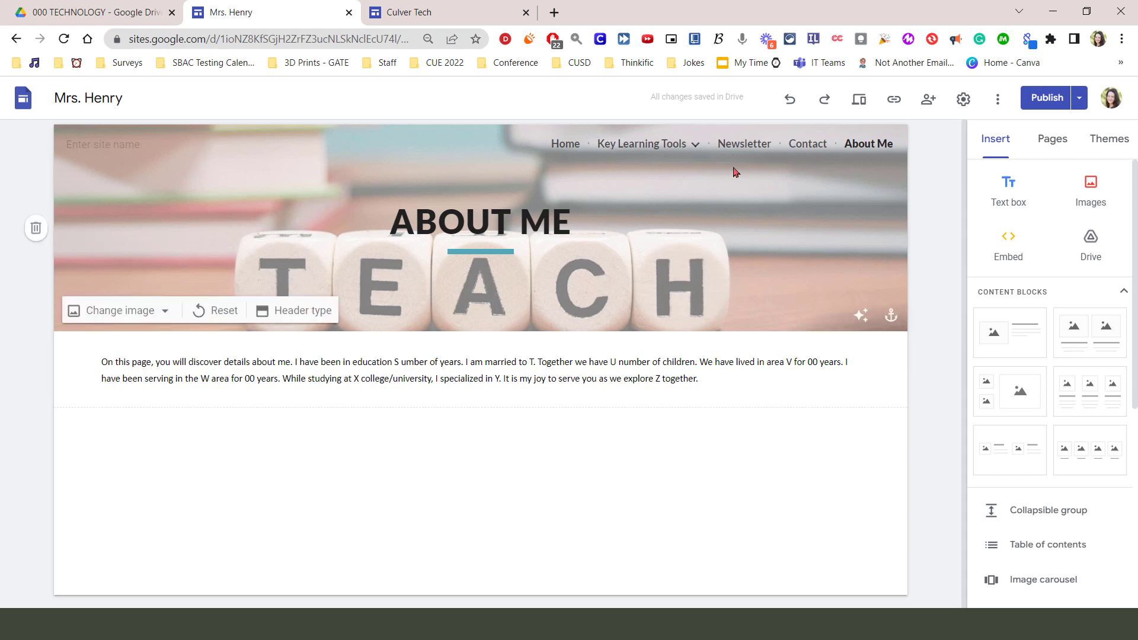
Delete the Code.org for Students section from the Computer Science page
mouse_move(697, 147)
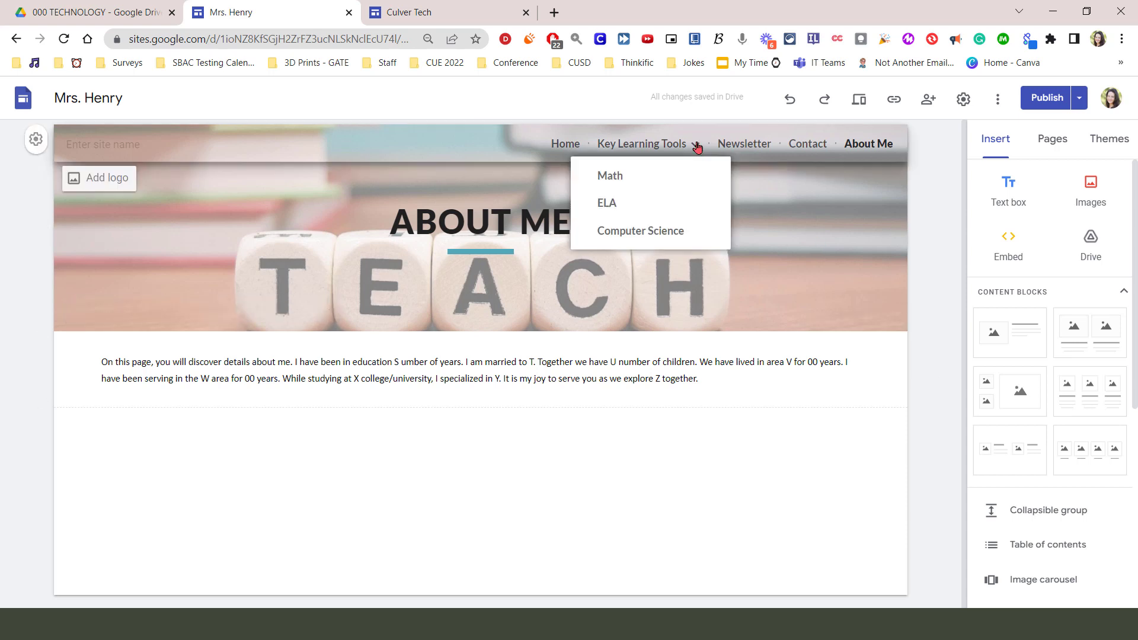
left_click(663, 231)
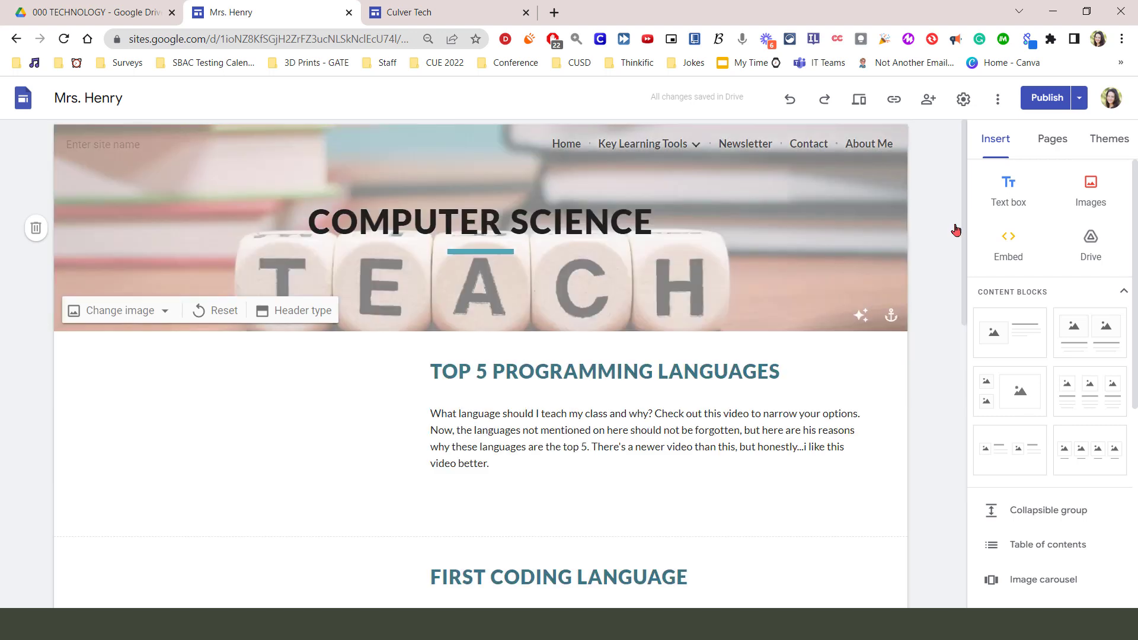
left_click_drag(963, 210, 983, 539)
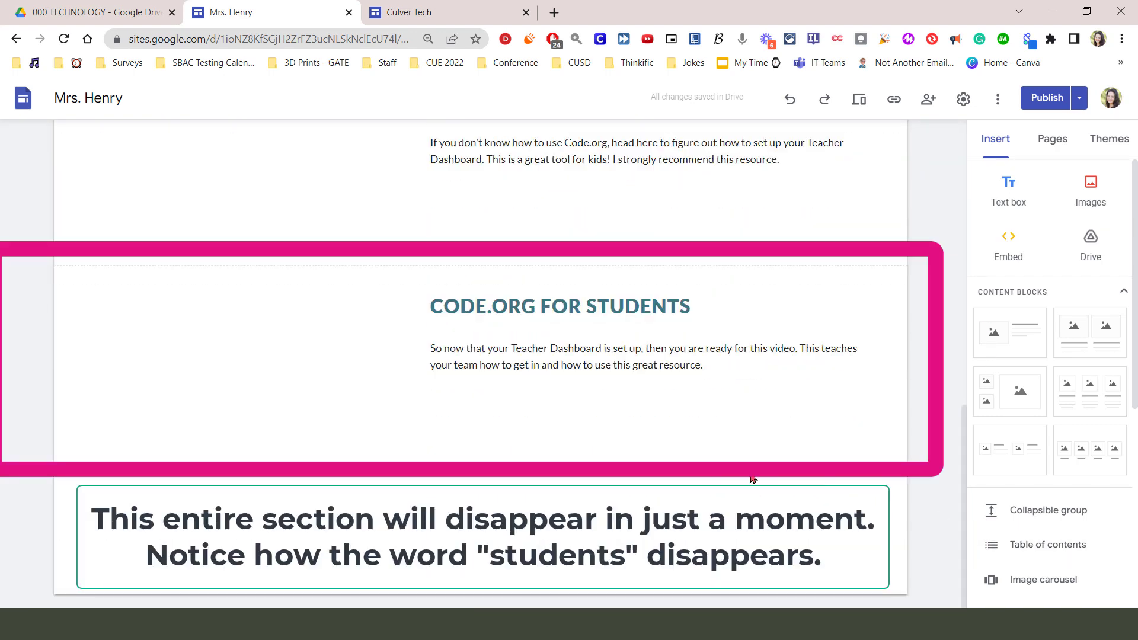
mouse_move(297, 394)
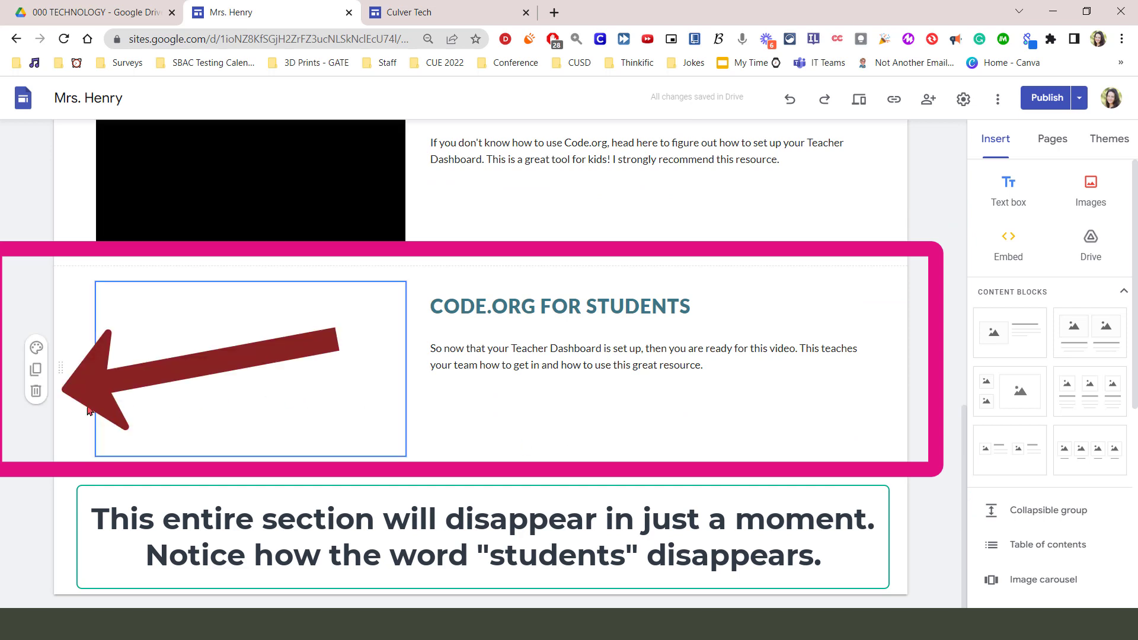
left_click(35, 391)
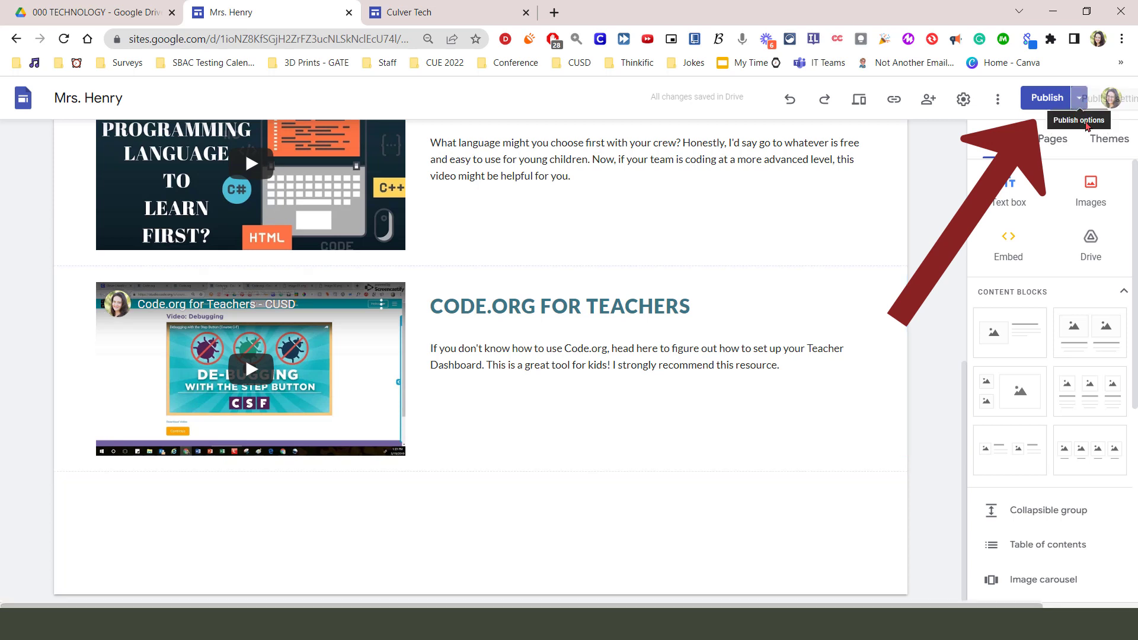
Check the publish options and open the review of the Computer Science page changes for republishing the site
left_click(1080, 102)
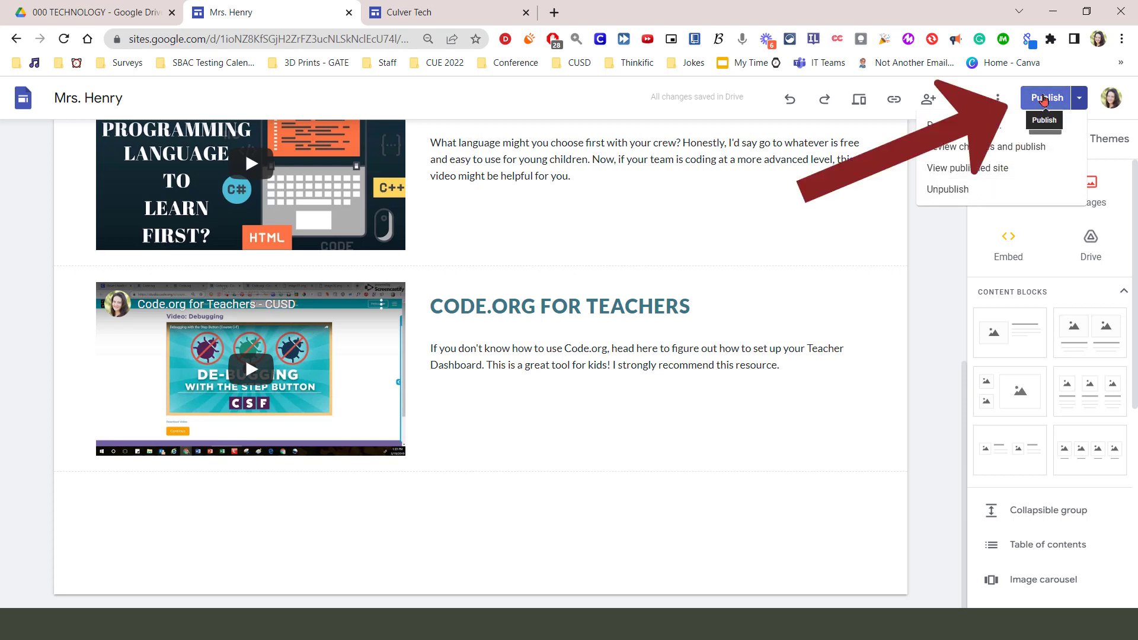
left_click(1044, 99)
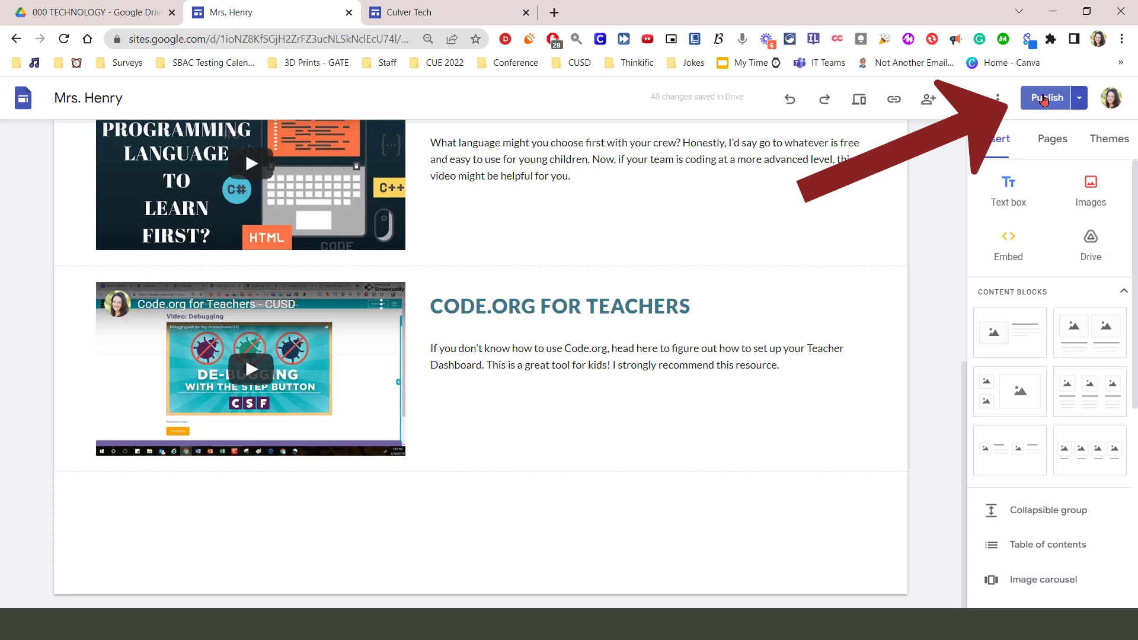
left_click(1044, 99)
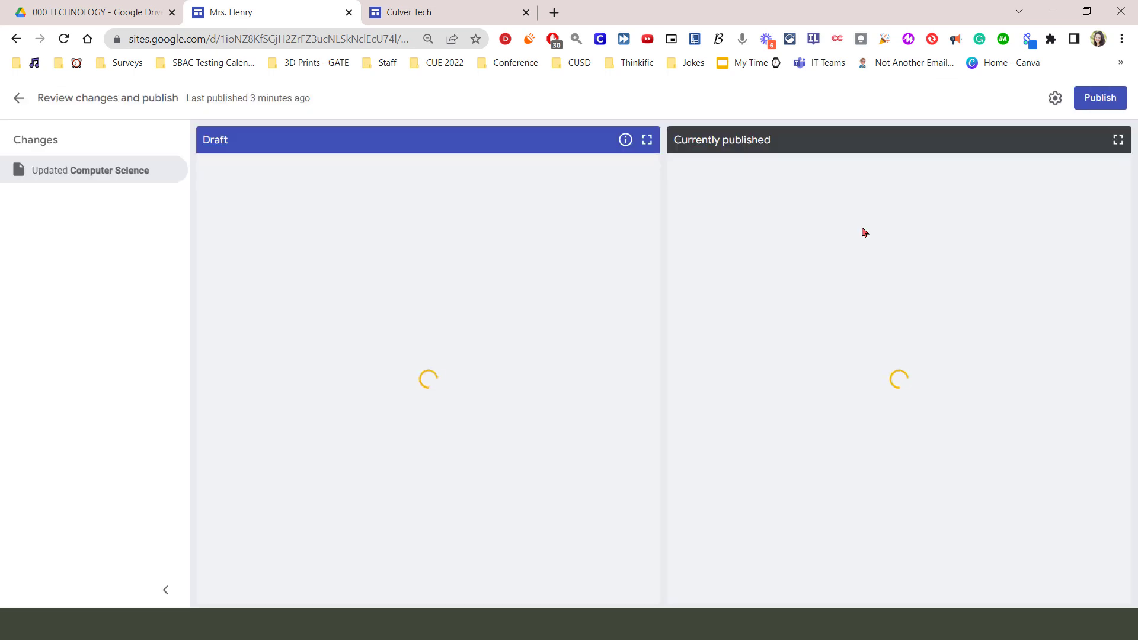